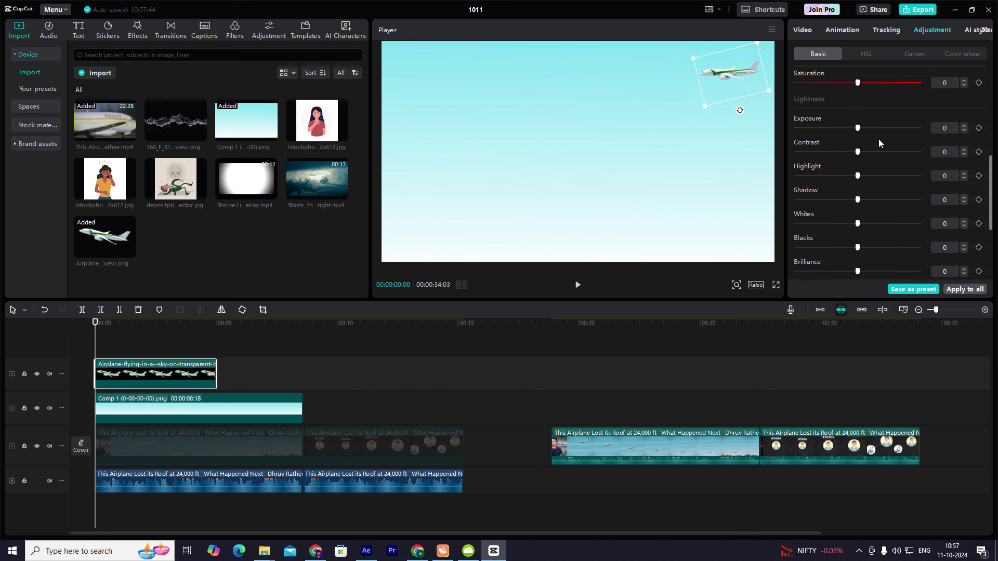
Set the airplane clip's exposure to -15 and its contrast to about 24
drag(857, 140, 839, 139)
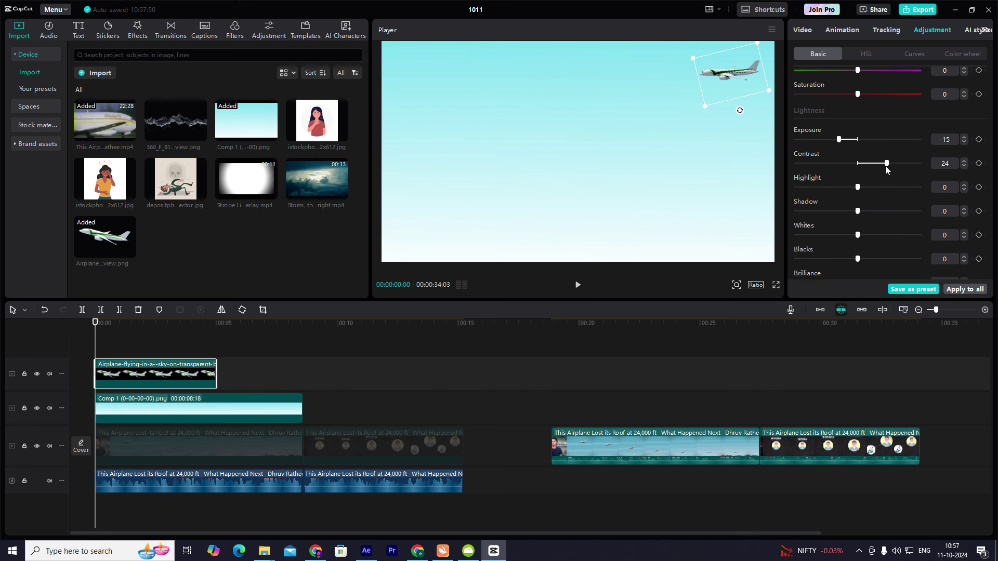
click(743, 154)
Add a text clip above the airplane, extend it to the airplane clip's end, and fill it with a row of hyphens
click(78, 30)
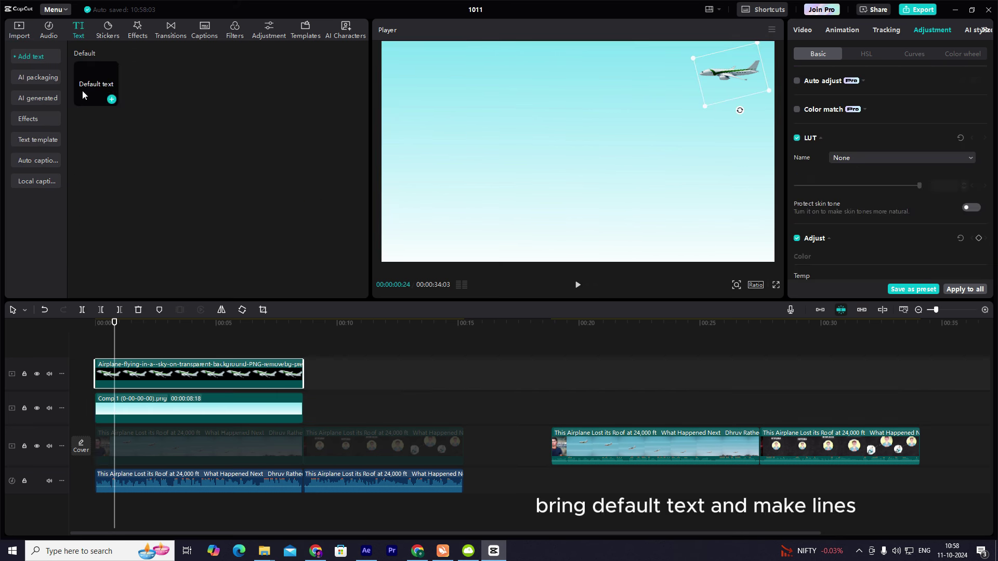
drag(83, 89, 100, 344)
drag(160, 365, 303, 364)
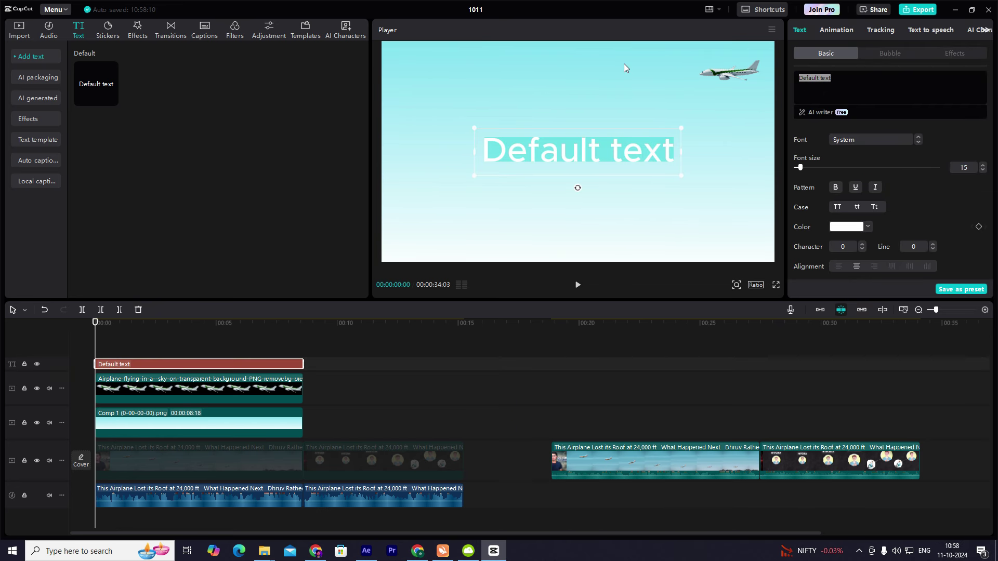
text(-------------------------------------)
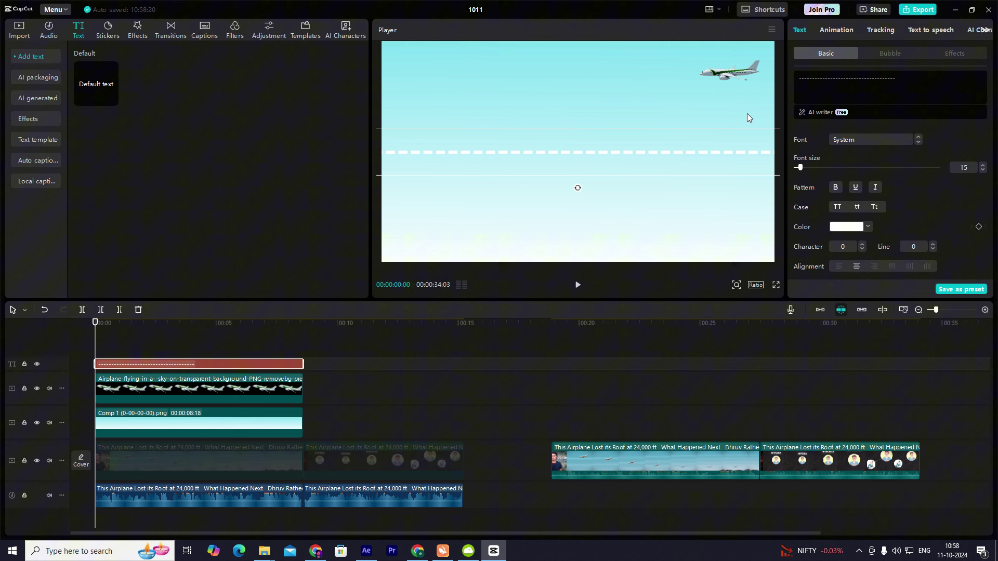
Set the dashed line's font to TT Fors Trial Medium, lengthen it by three hyphens, and move it toward the frame's upper edge
click(865, 141)
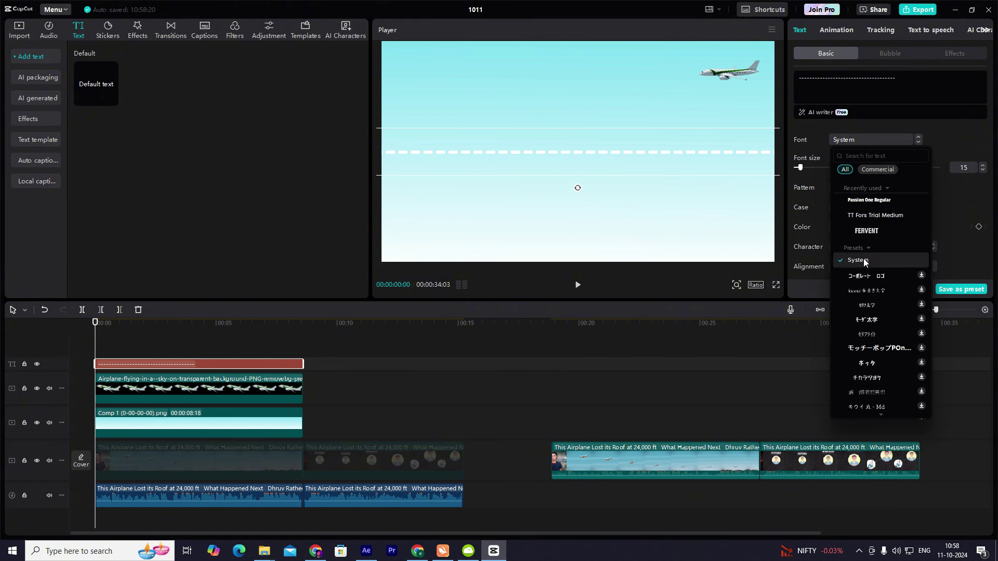
click(864, 216)
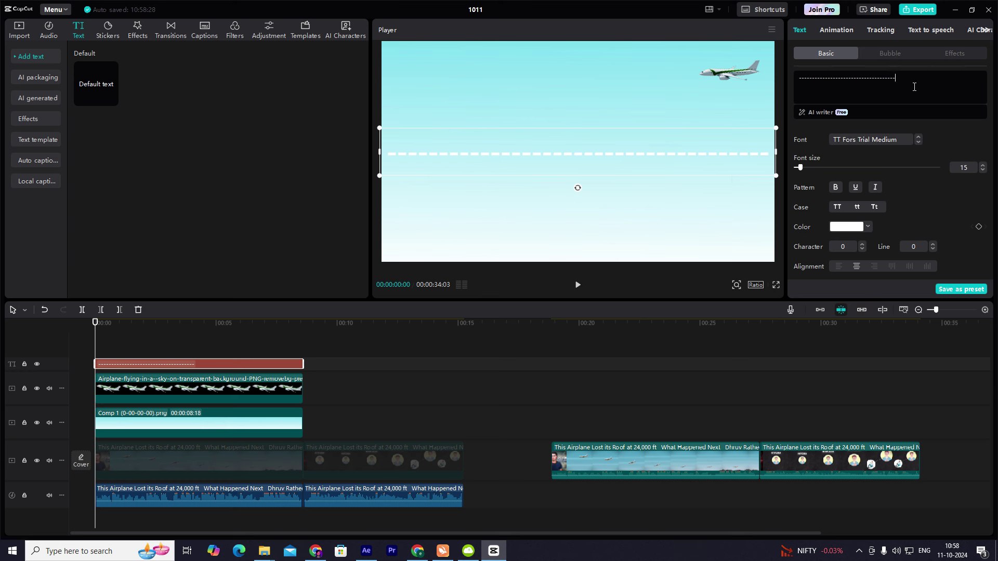
text(_)
key(BackSpace)
text(---)
drag(679, 156, 601, 85)
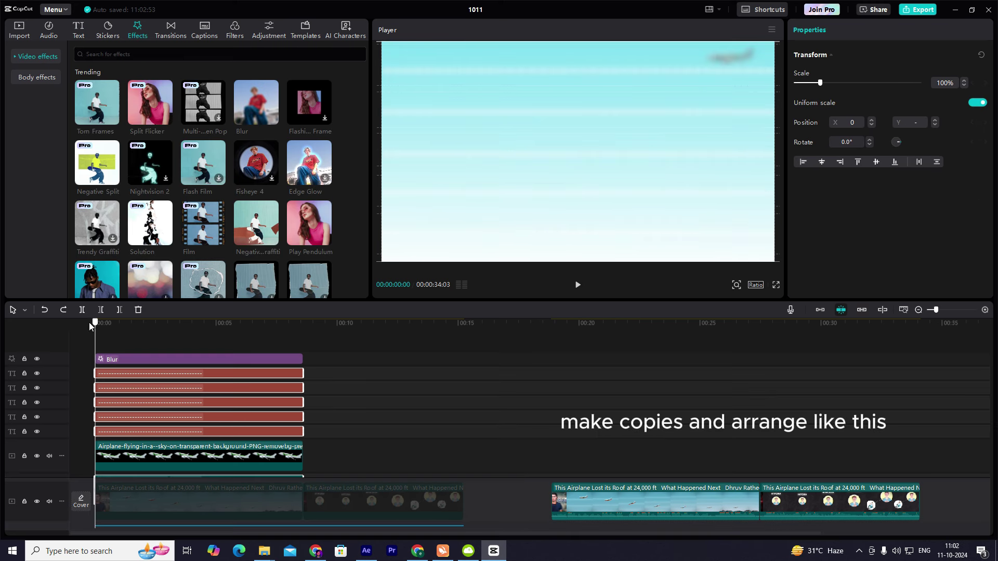
Add a text clip reading 25000ft at the timeline's start, above the dashed-line clips
drag(94, 337, 121, 344)
click(599, 431)
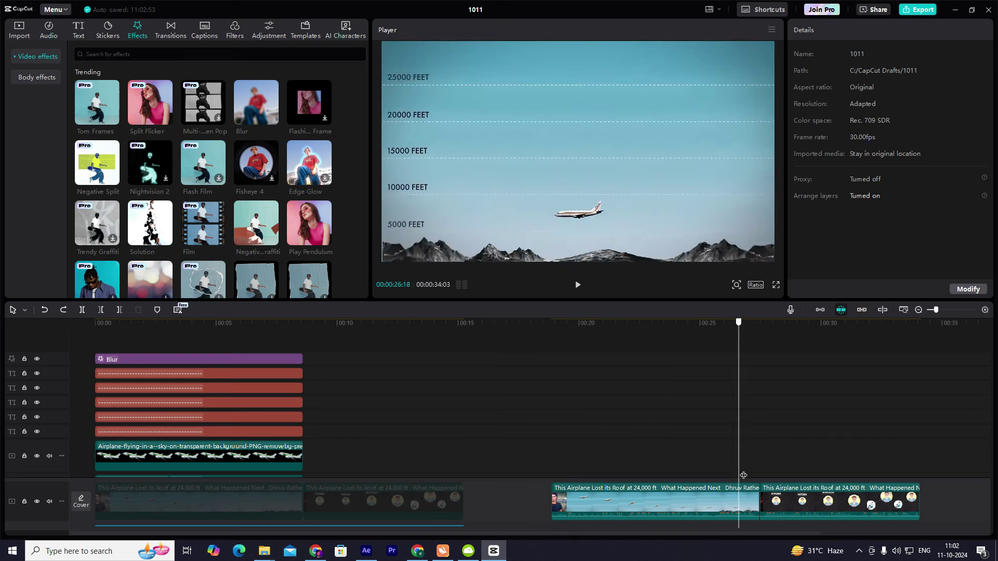
drag(96, 83, 99, 369)
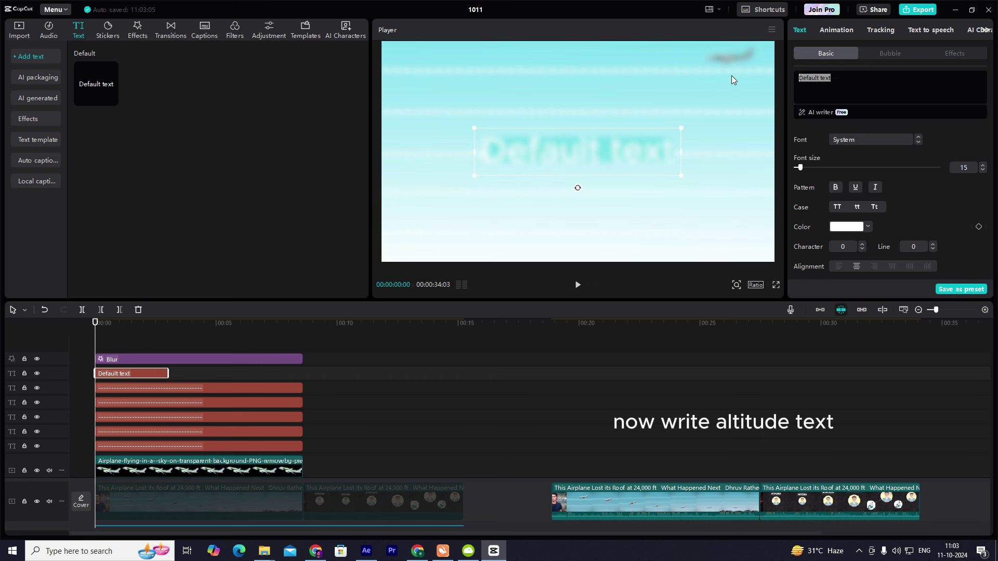
text(2500)
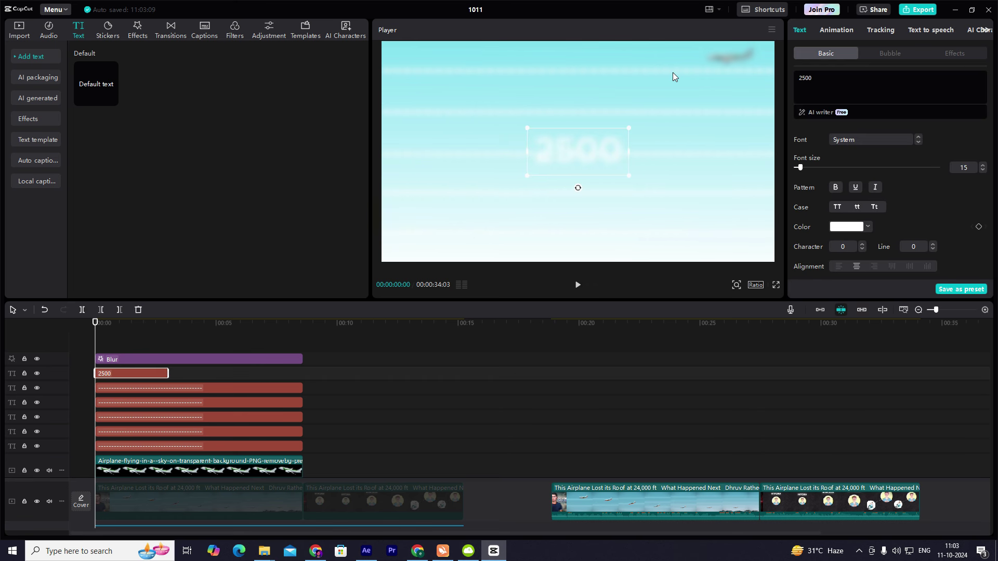
text(0ft)
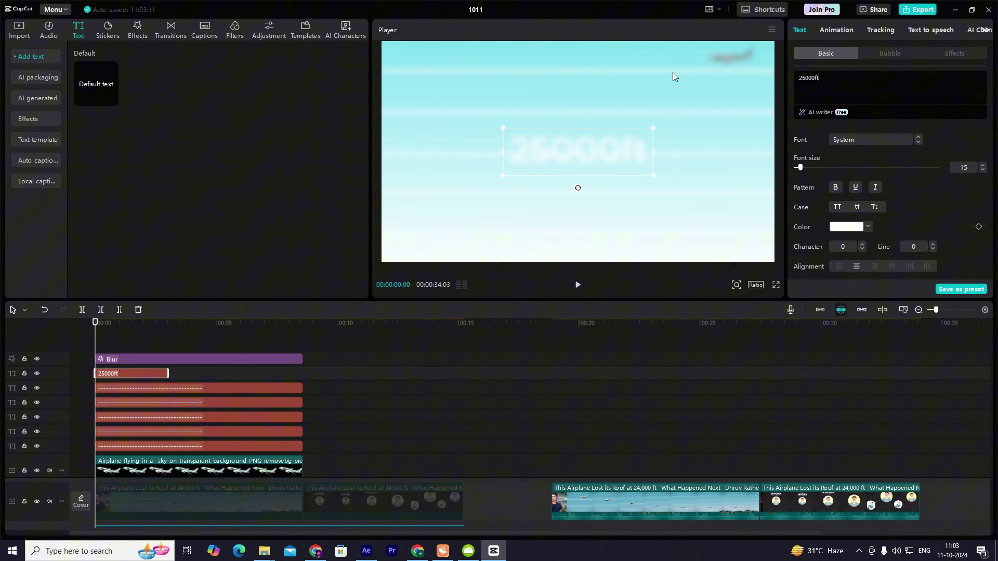
Set the 25000ft label's font to TT Fors Trial Medium and its colour to black
click(871, 140)
click(869, 200)
click(850, 227)
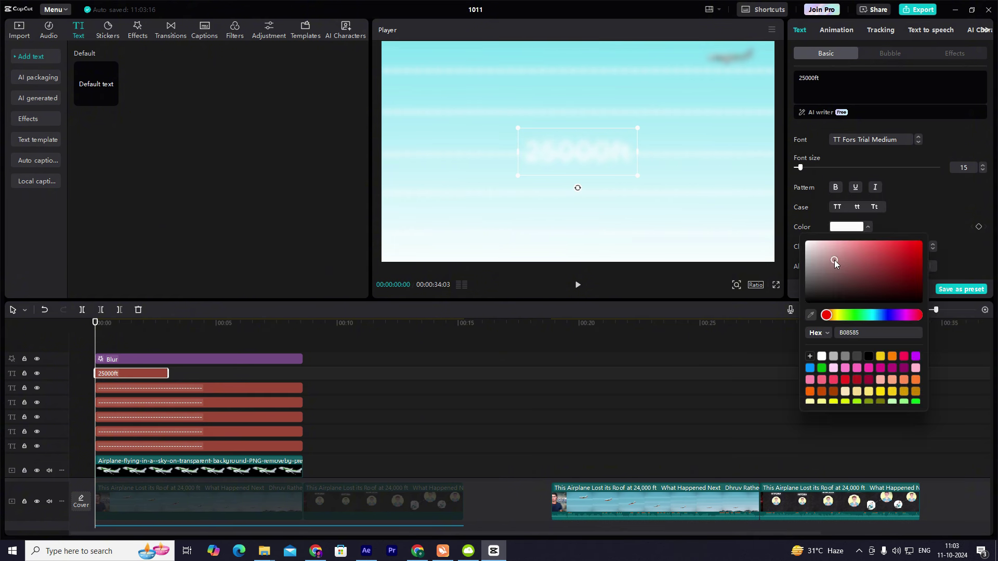
click(820, 357)
Extend the 25000ft clip to match the dashed lines, shrink the label, and place it at the uppermost line's left end
click(120, 351)
drag(167, 372, 302, 372)
key(space)
key(space)
drag(638, 128, 400, 67)
click(400, 70)
Duplicate the 25000ft label, change the copy to 20000ft, and place it above the second dashed line
drag(129, 375, 130, 365)
click(805, 78)
key(BackSpace)
text(0)
drag(391, 64, 391, 106)
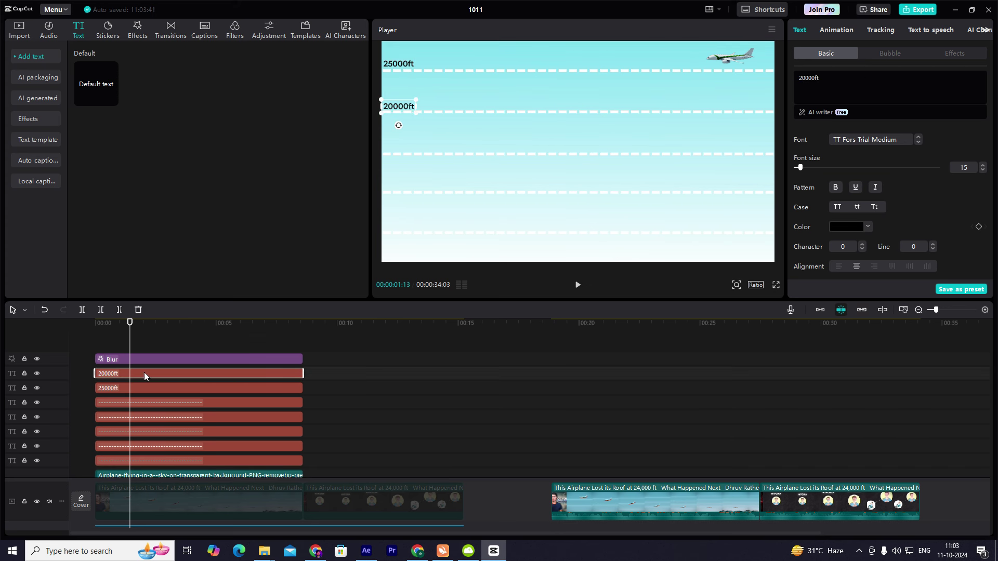
Duplicate the 20000ft label, change the copy to 15000ft, and place it above the third dashed line
drag(146, 374, 145, 366)
drag(825, 79, 667, 69)
text(15000ft)
drag(409, 107, 409, 149)
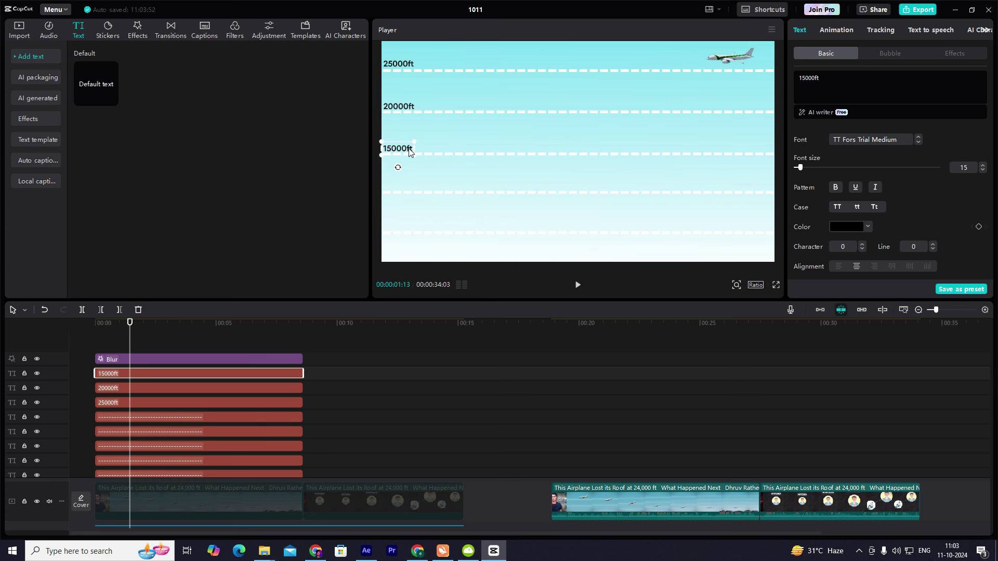
Create two more label copies reading 10000ft and 5000ft, placed above the two lowest dashed lines
drag(155, 375, 155, 366)
drag(825, 78, 655, 68)
text(10000ft)
drag(398, 148, 399, 228)
key(ctrl+c)
key(ctrl+v)
key(ctrl+a)
text(5000ft)
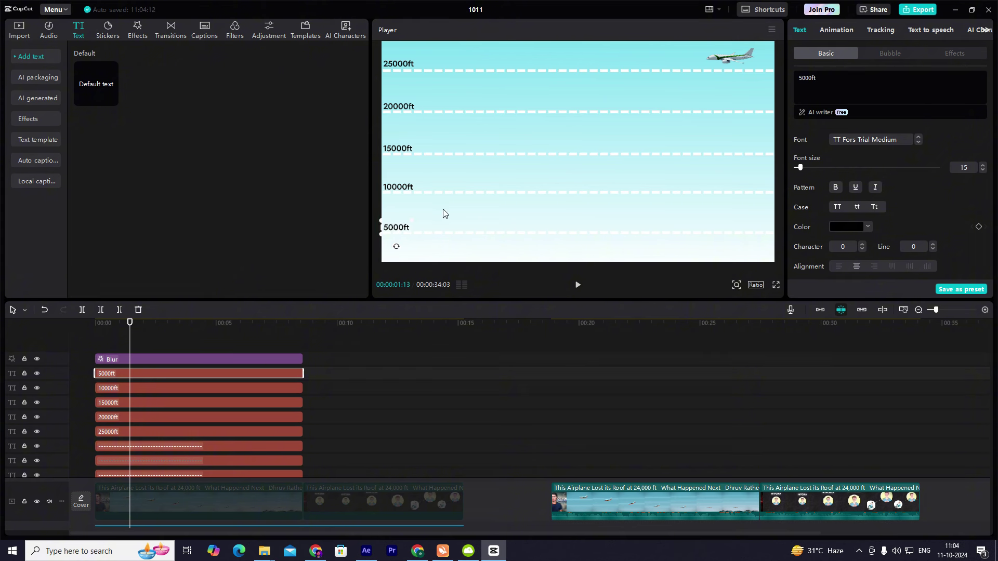
Combine the altitude labels, dashed lines and sky background into one compound clip
click(94, 344)
drag(366, 369, 242, 450)
ctrl+click(255, 411)
key(alt+g)
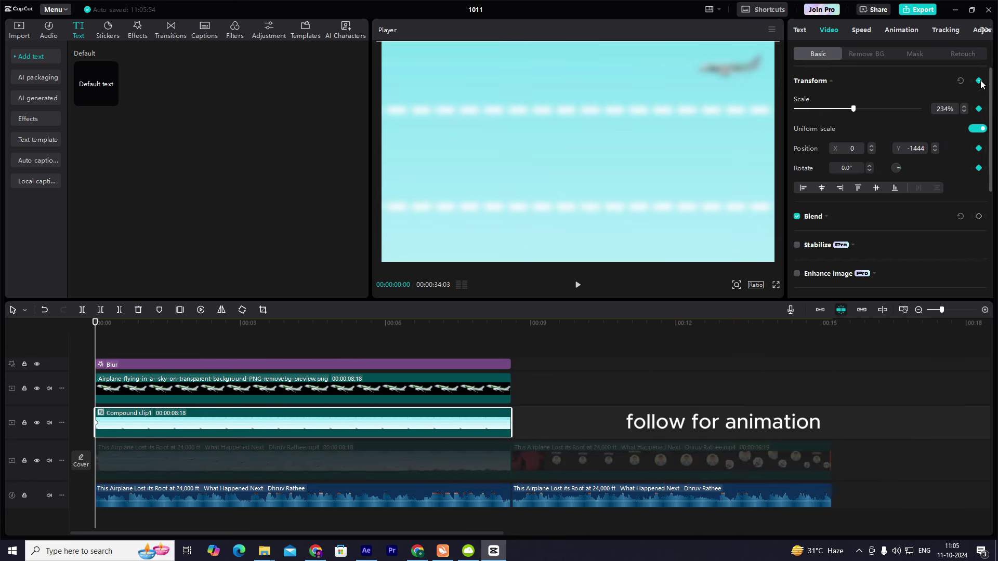
Keyframe the compound clip's scale at 100% at 00:00:06:26
key(space)
click(421, 342)
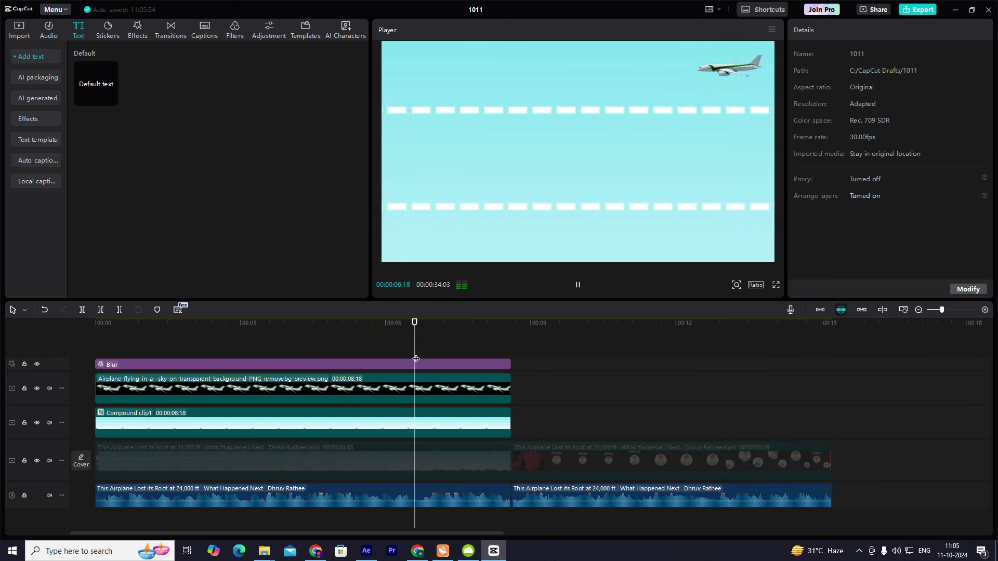
click(439, 430)
click(845, 32)
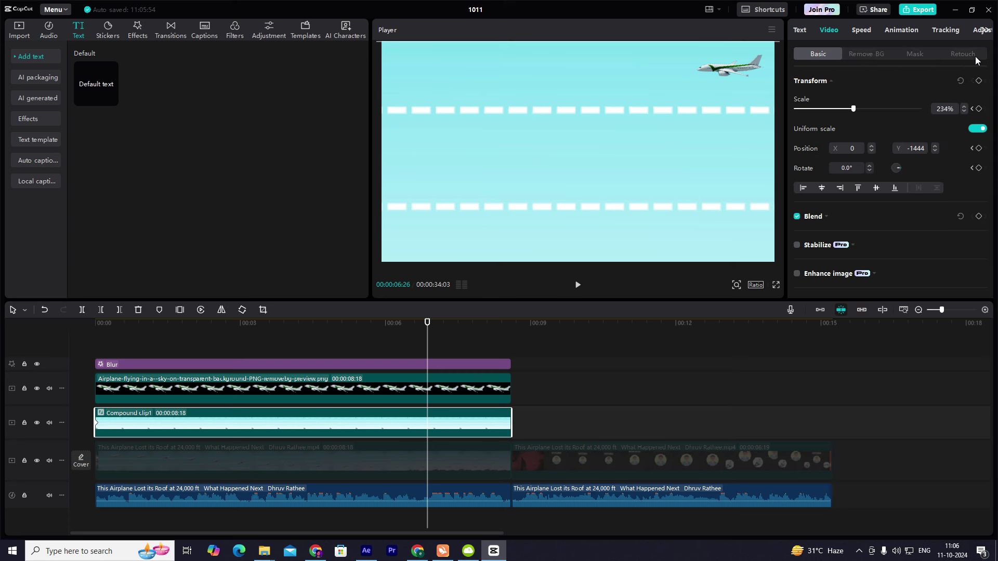
drag(853, 107, 838, 108)
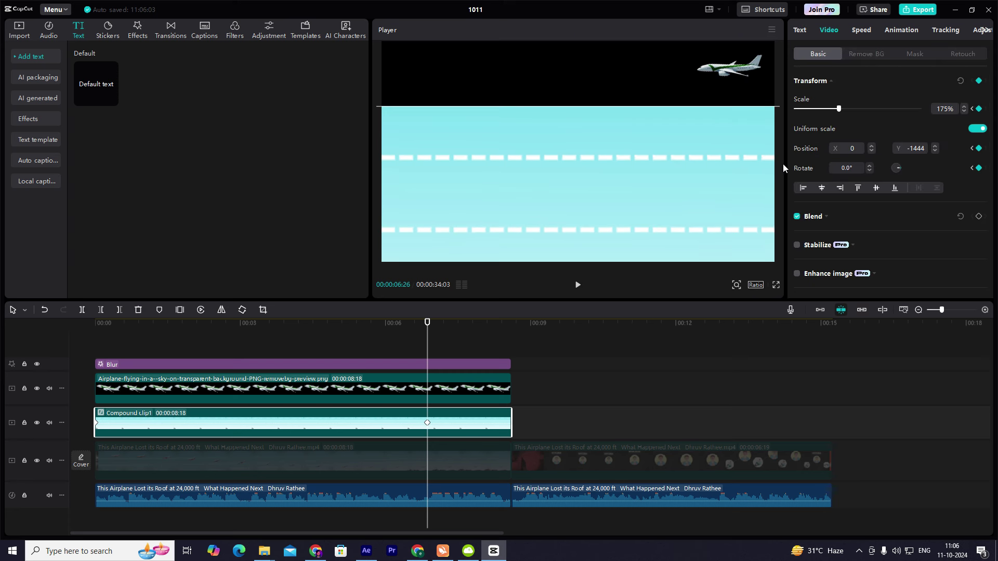
click(942, 109)
text(100)
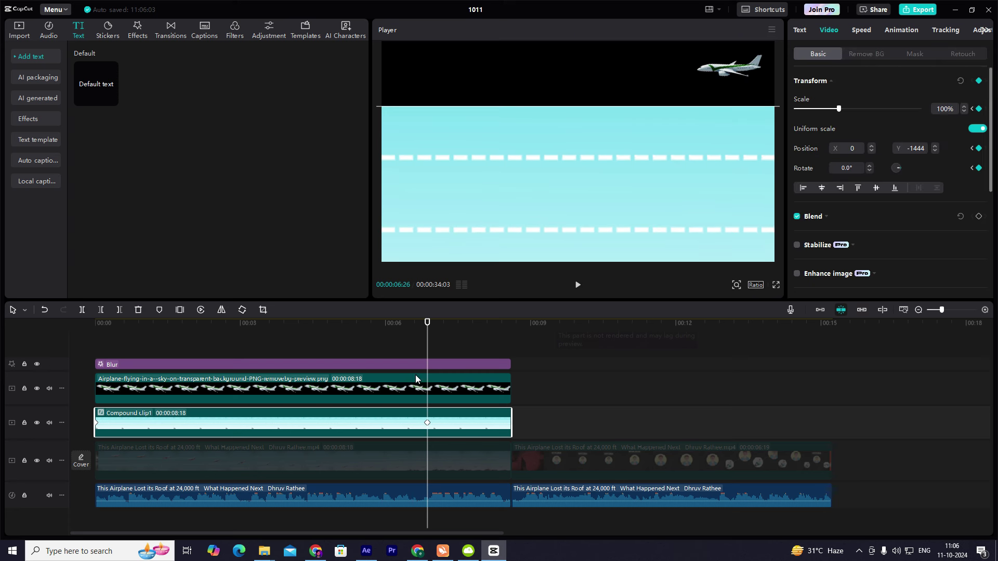
Reposition the compound clip to fill the frame at 00:00:06:26 and play back the zoom-out from the start
click(412, 340)
click(432, 421)
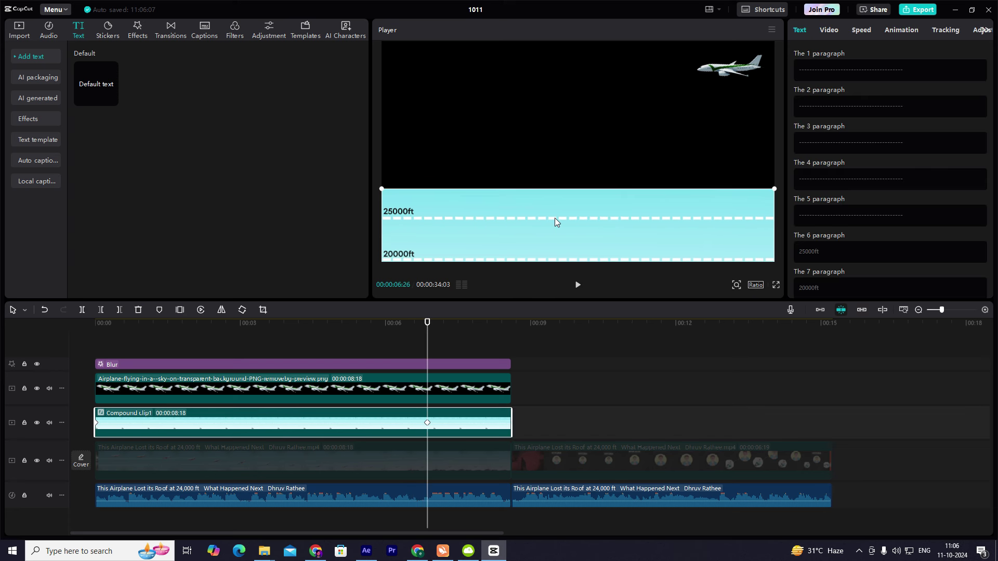
drag(554, 217, 533, 70)
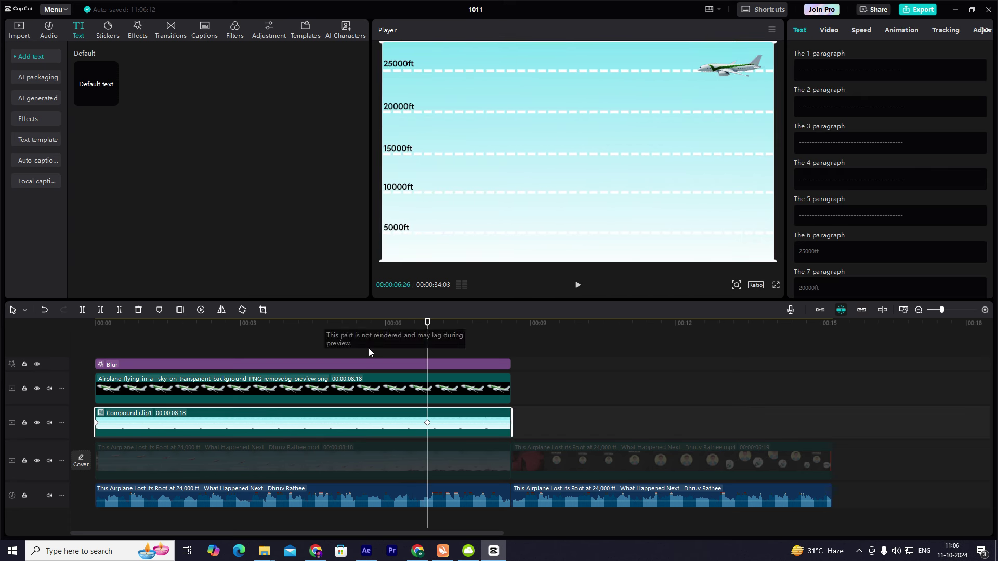
click(76, 336)
key(space)
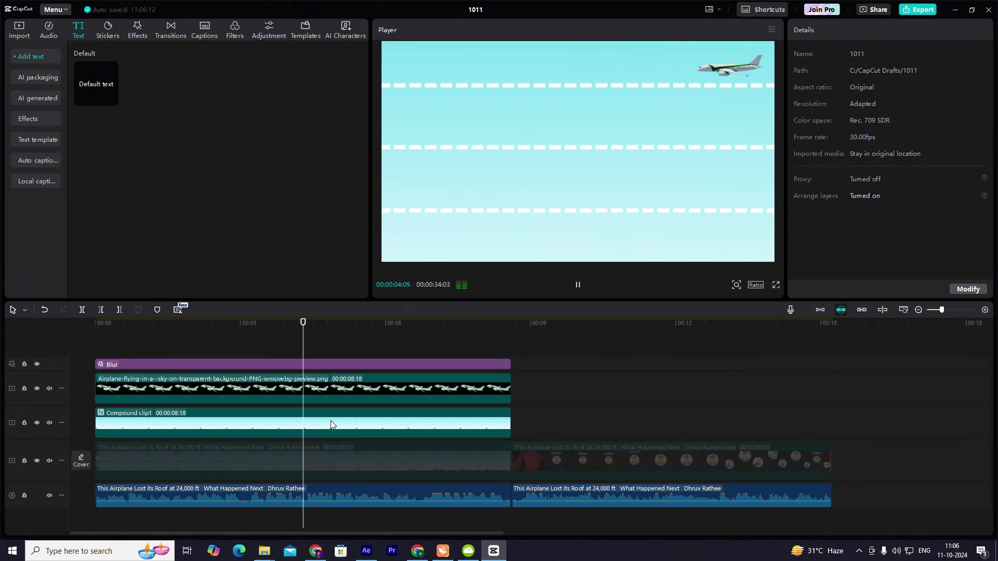
key(space)
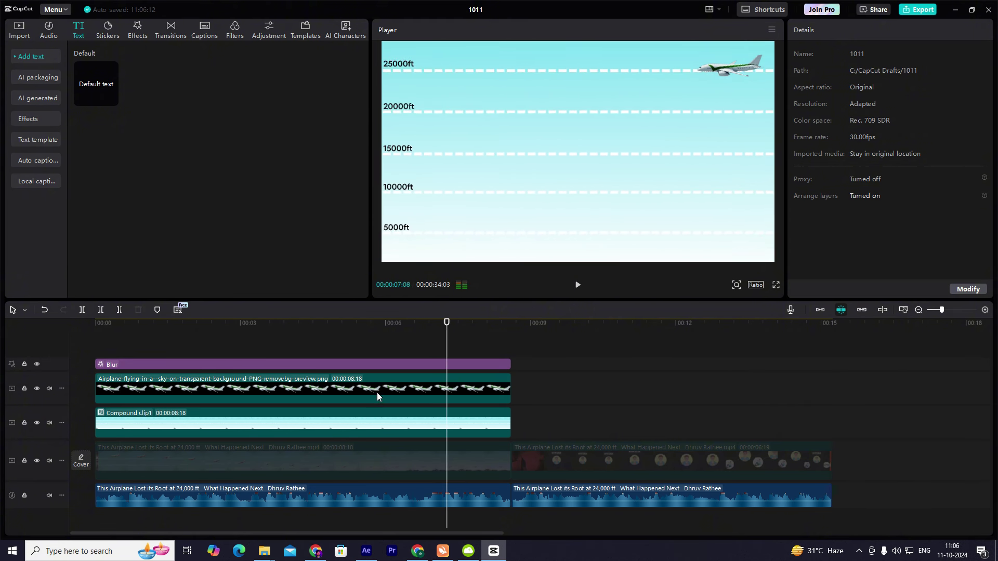
Add transform keyframes to the airplane clip at the timeline's start and at 00:00:06:26
click(151, 343)
click(96, 387)
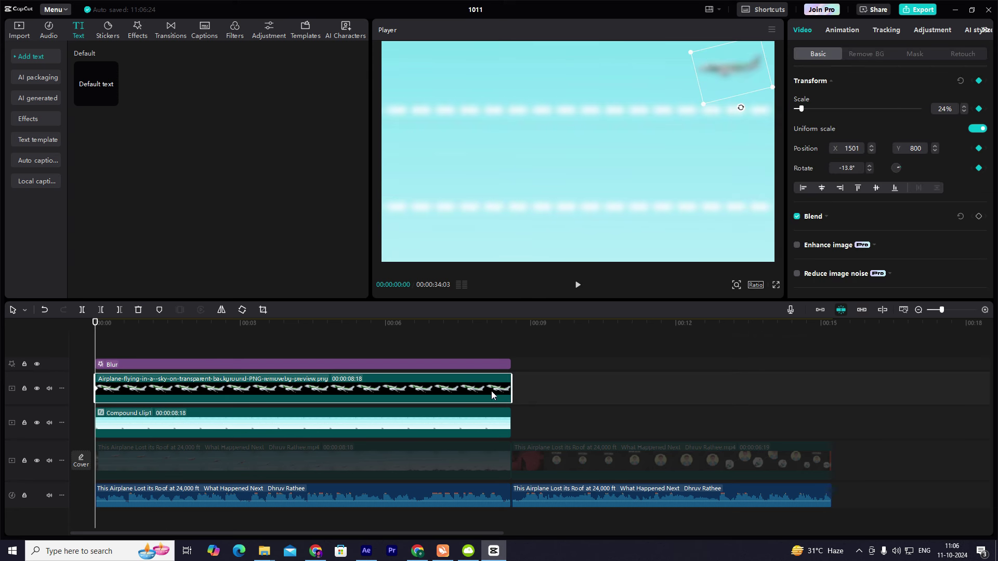
click(442, 424)
click(417, 335)
drag(417, 335, 427, 343)
click(439, 386)
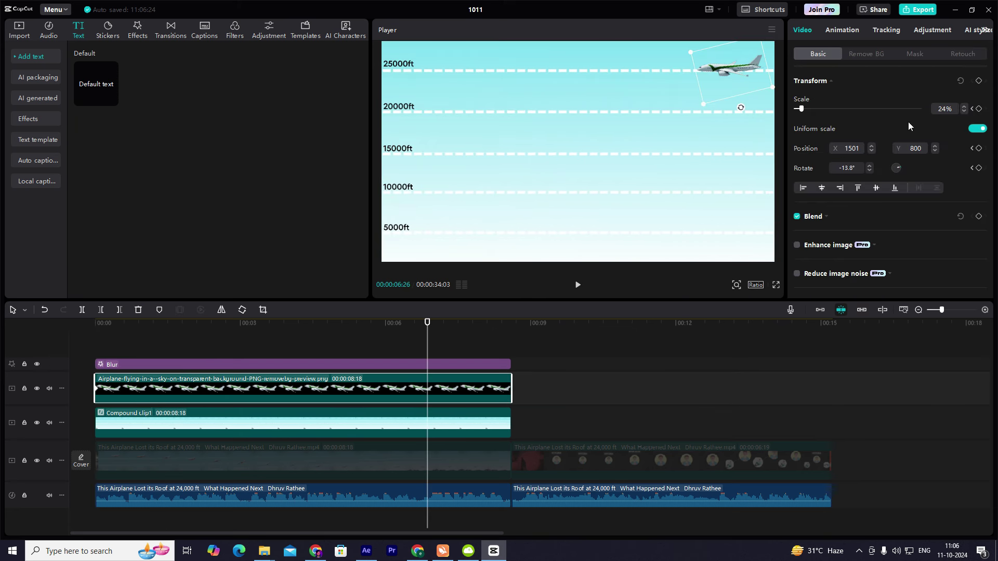
click(979, 81)
Move the airplane below the 5000ft line to about X -170, Y -986, scale it to 20%, and play back the descent
drag(734, 77, 669, 251)
drag(759, 218, 565, 253)
click(76, 365)
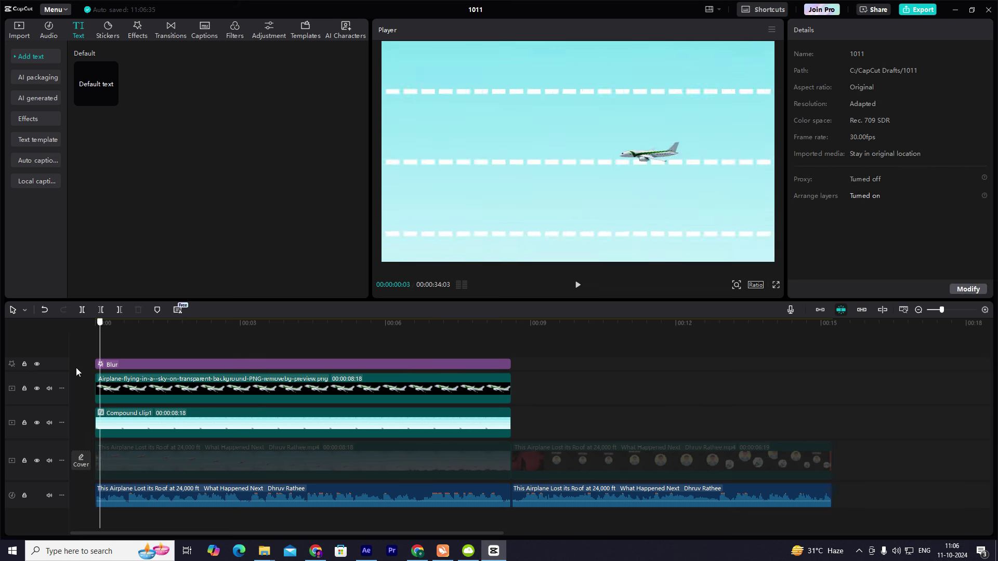
key(space)
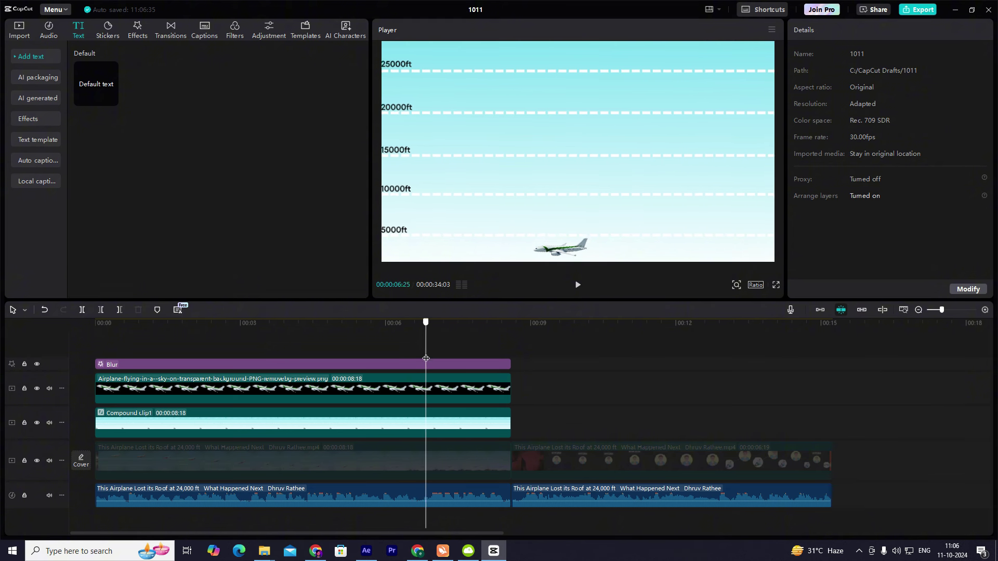
Move the airplane left to about X -764, Y -989 at 00:00:08:02 and play back the glide
click(420, 380)
drag(423, 344, 485, 358)
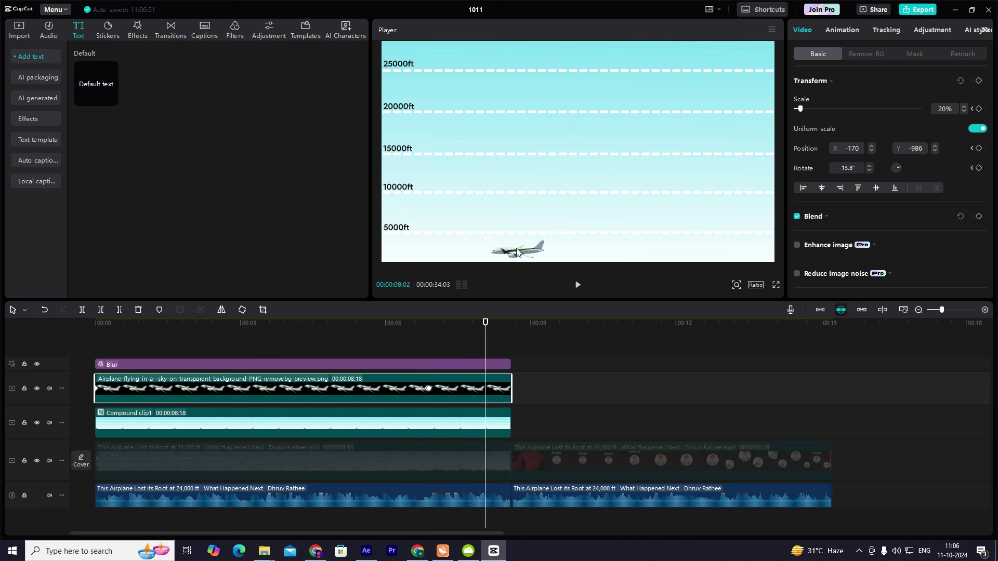
click(433, 343)
key(space)
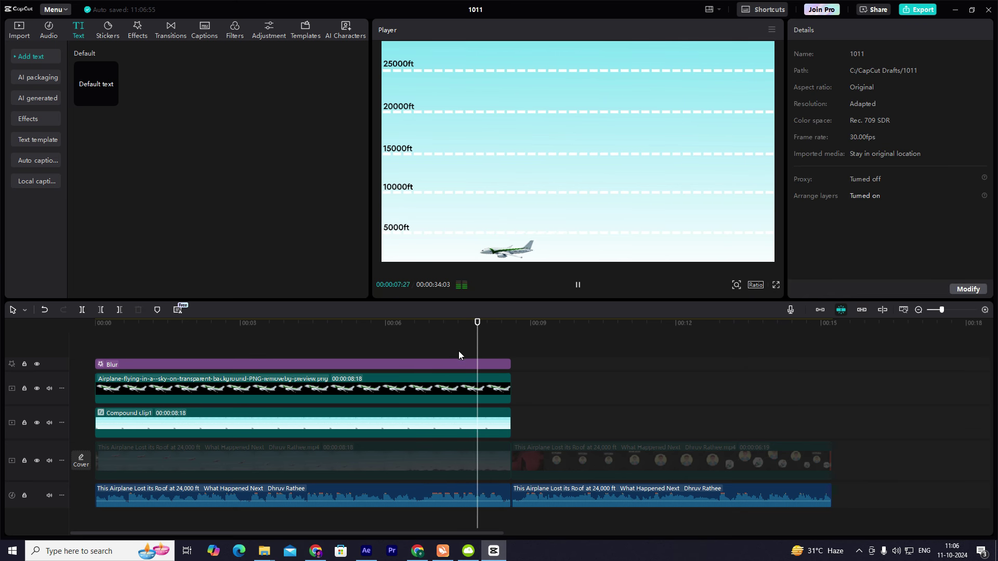
Shift the airplane's last position keyframe to 00:00:08:16 near the clip's end and replay the glide
drag(419, 347, 454, 396)
click(453, 396)
key(space)
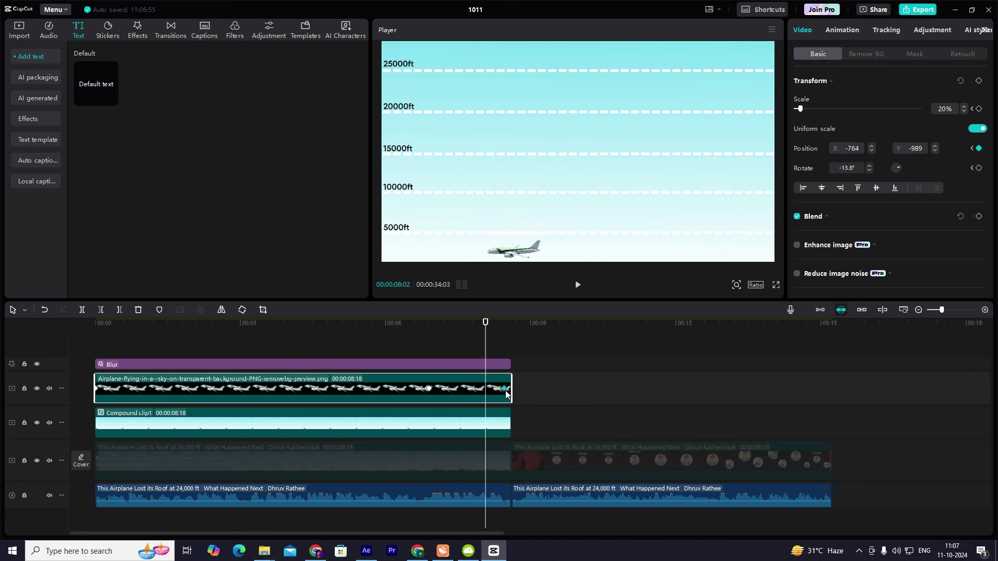
click(398, 336)
key(space)
click(482, 388)
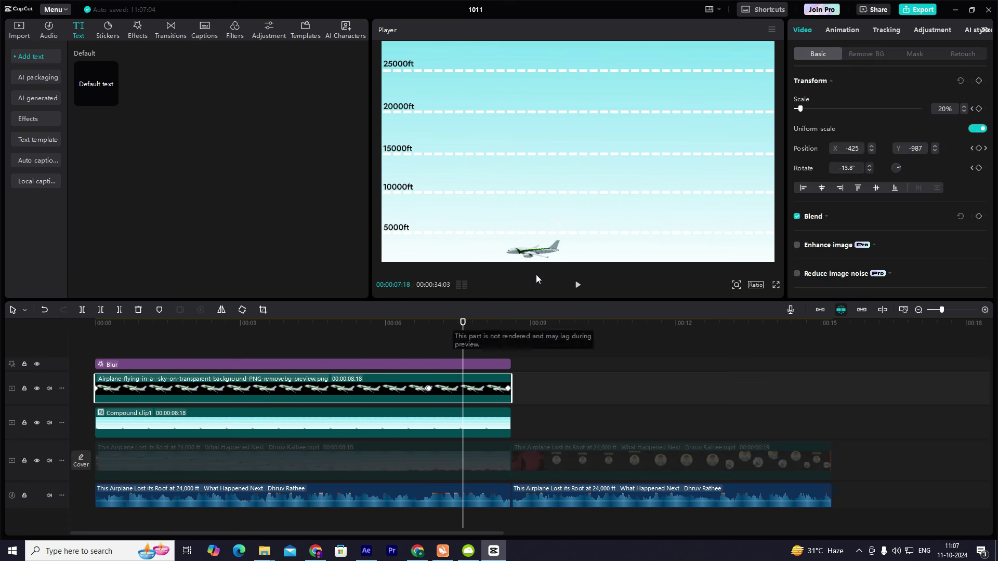
Move the airplane slightly right at the 00:00:08:16 keyframe and play back the animation from the start
drag(464, 353, 508, 366)
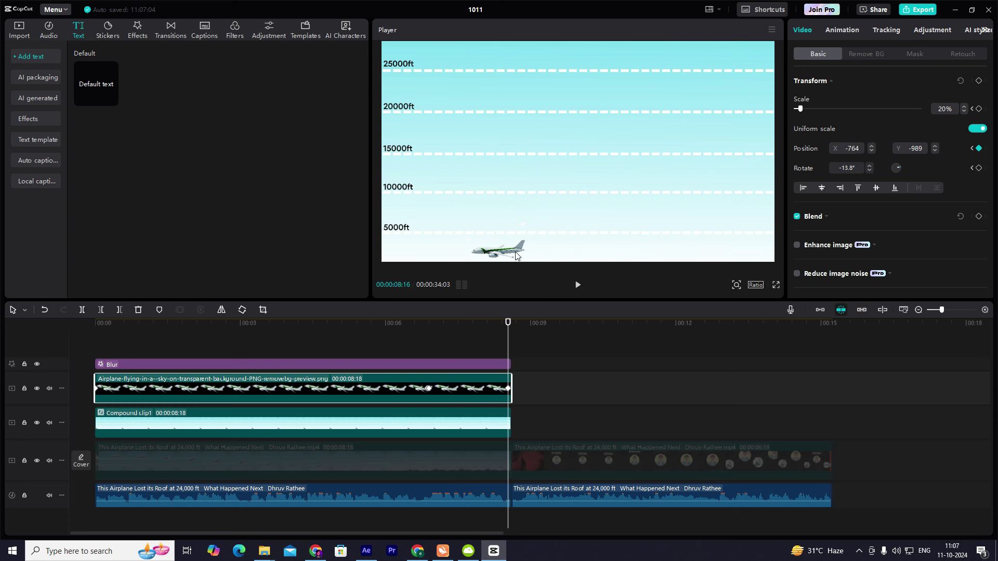
drag(503, 255, 527, 254)
click(412, 338)
key(space)
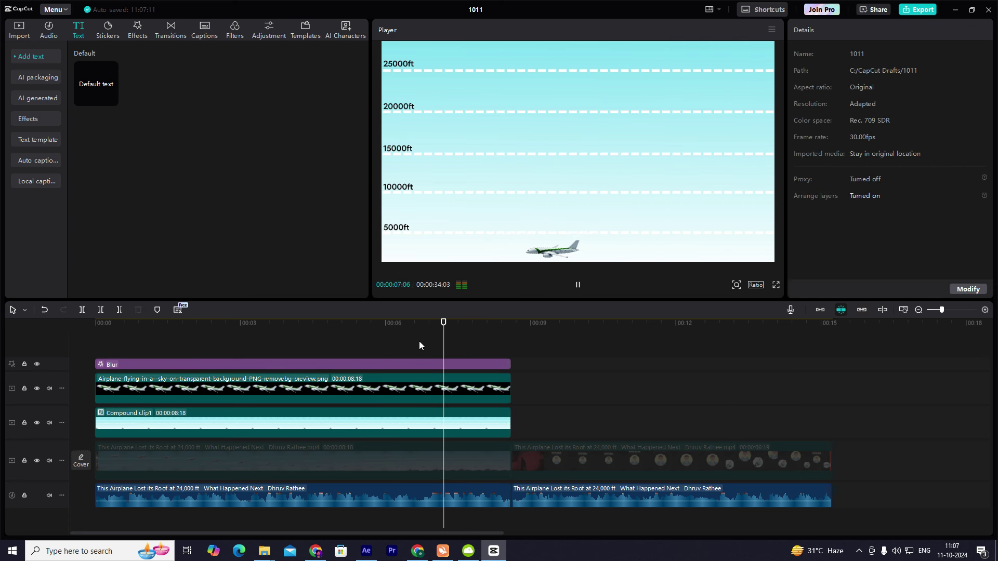
drag(256, 336, 2, 348)
key(space)
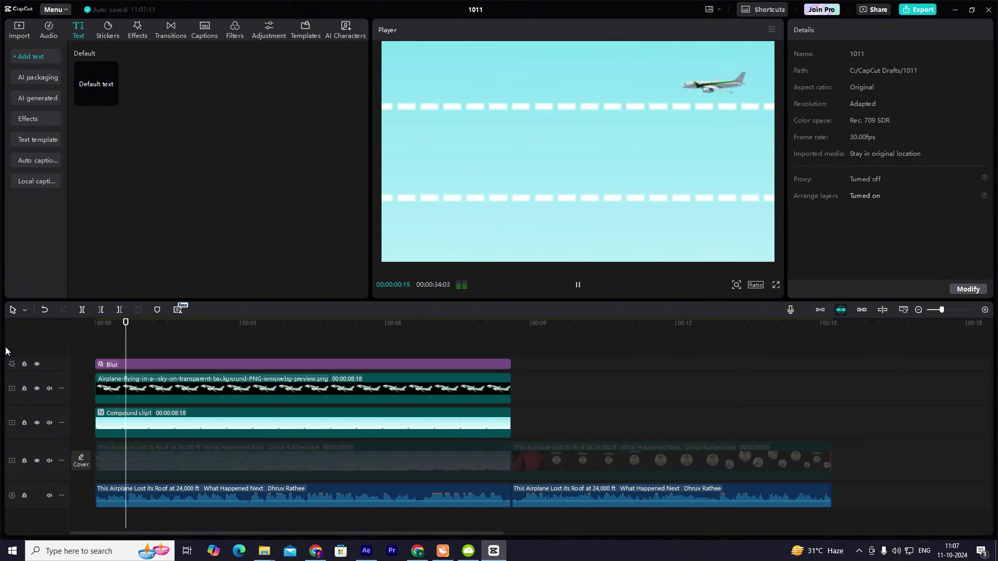
Apply an auto curve to the last scale keyframe of the sky background compound clip
click(207, 418)
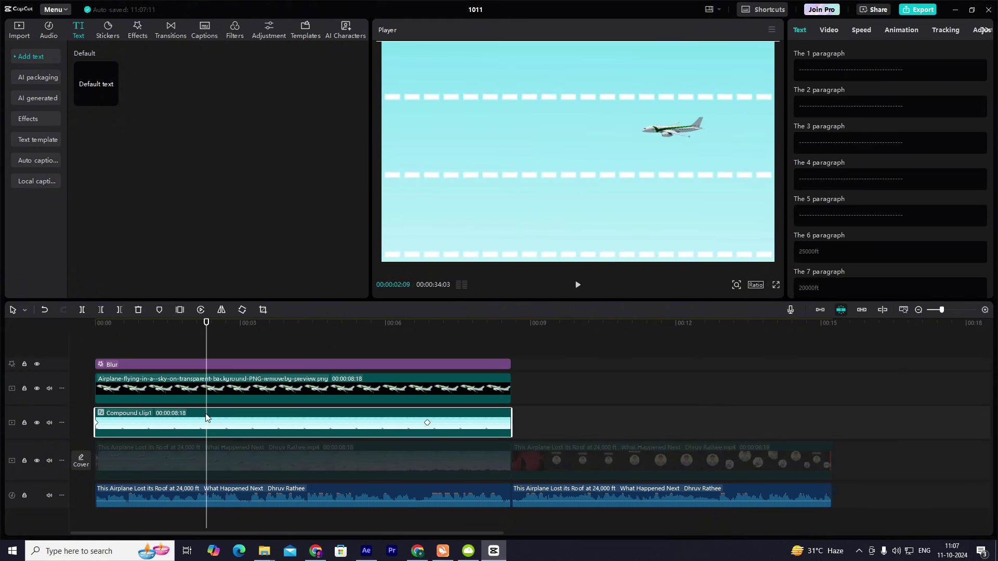
key(alt+k)
click(503, 393)
click(426, 387)
click(303, 348)
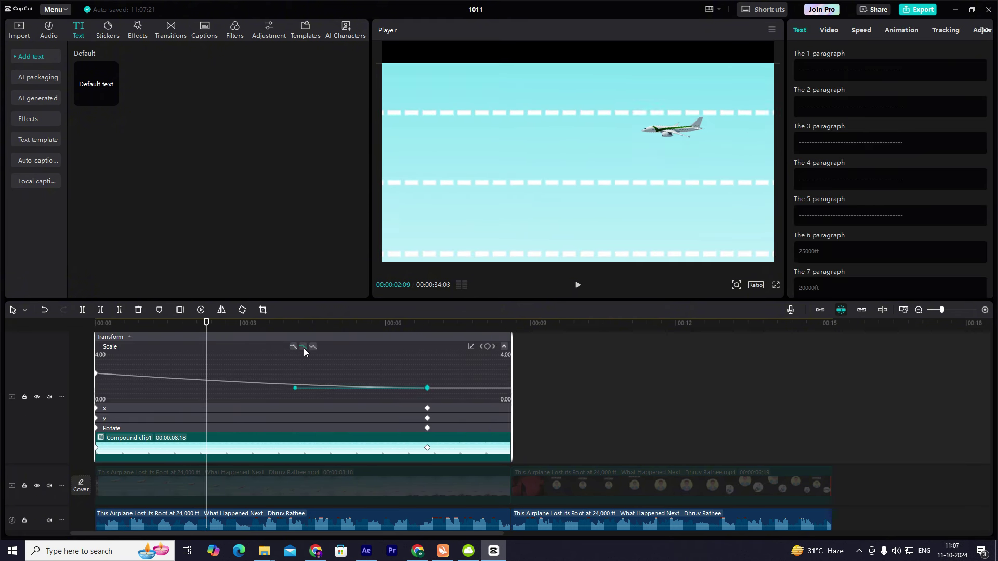
click(304, 351)
Apply an auto curve to the airplane clip's scale keyframe near 00:00:07
click(297, 390)
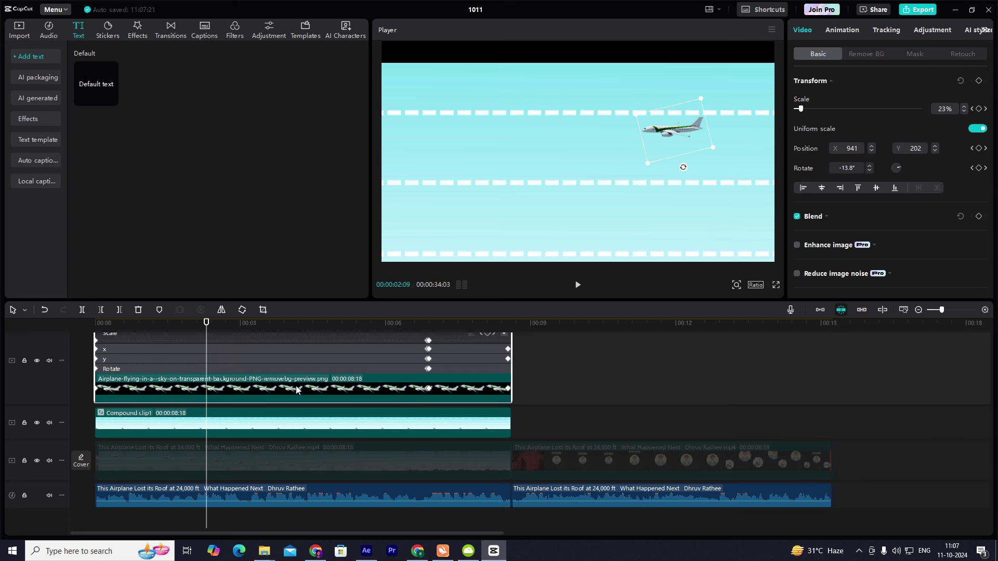
scroll(277, 381, up, 2)
double_click(271, 375)
scroll(367, 371, up, 1)
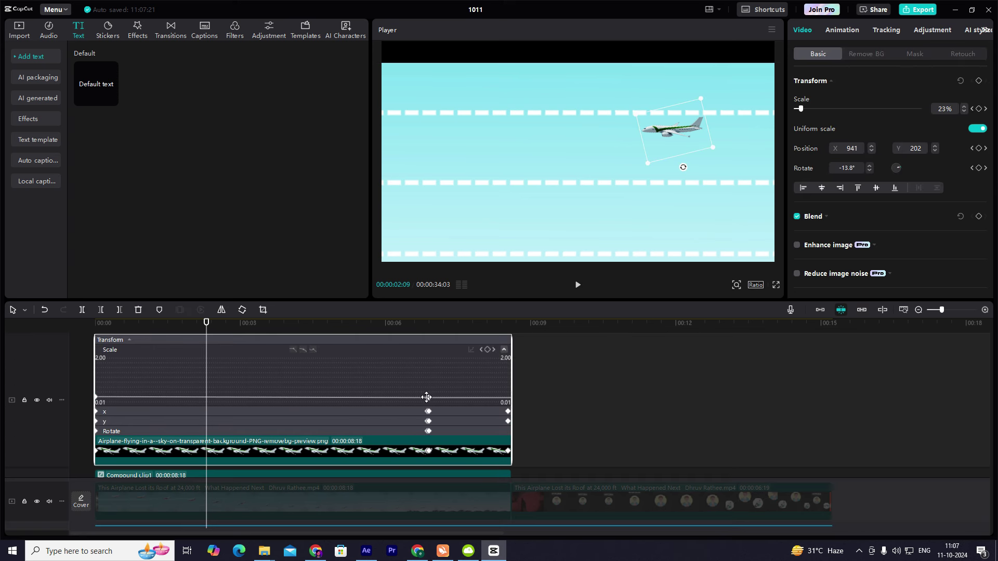
click(426, 397)
click(304, 350)
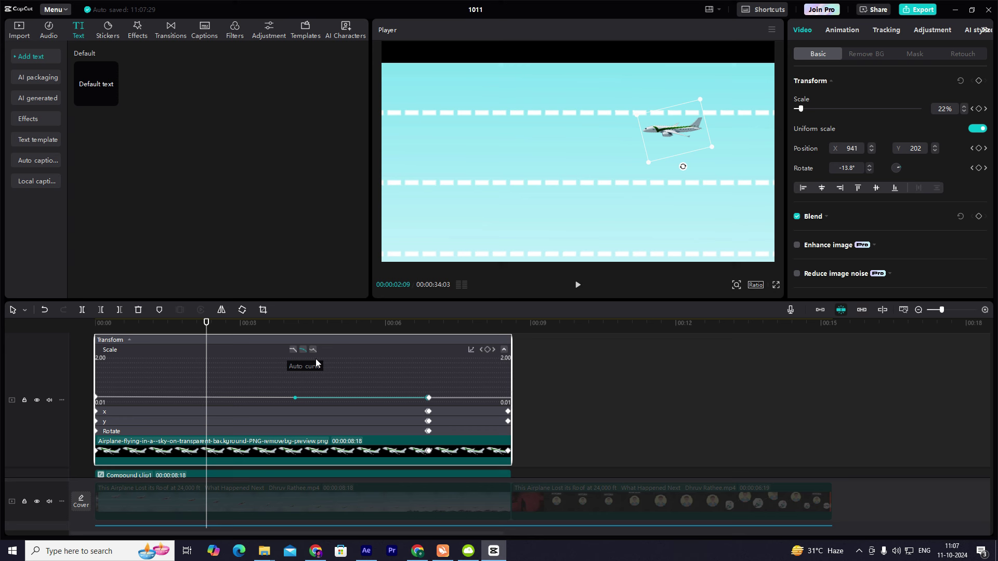
Apply auto curves to the airplane's X and Y position keyframes near 00:00:07
click(312, 411)
double_click(310, 392)
double_click(288, 405)
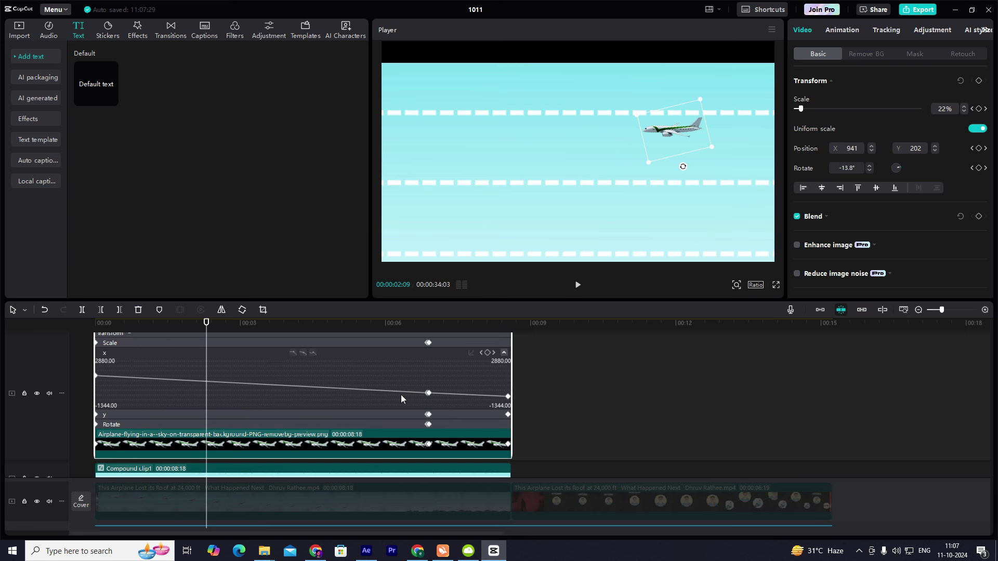
click(303, 353)
click(294, 414)
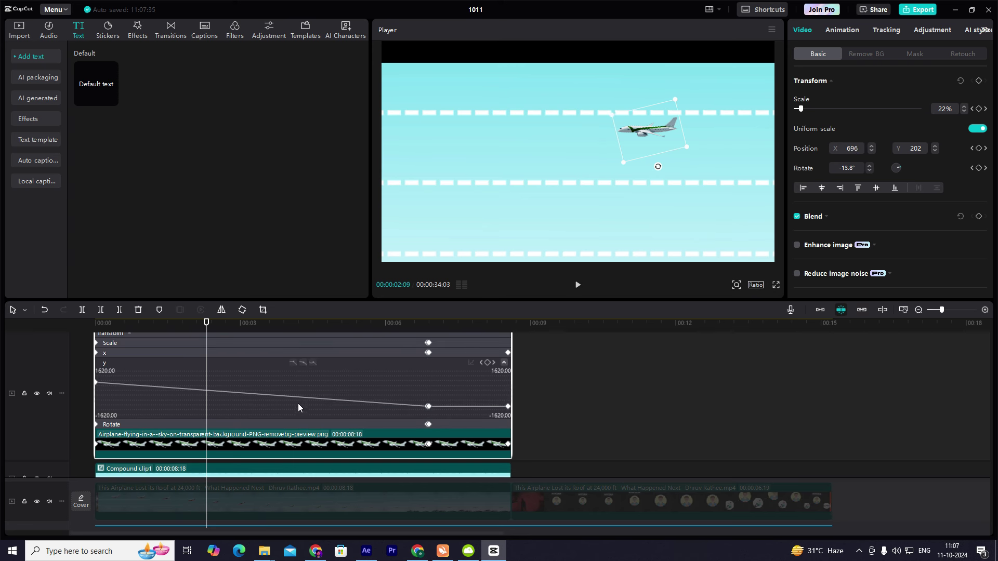
click(427, 406)
click(304, 364)
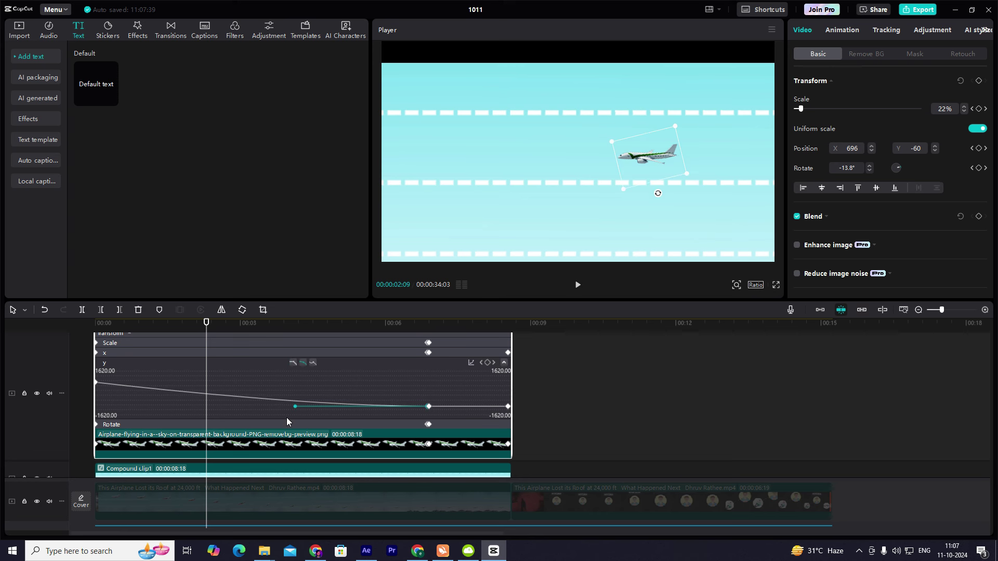
Apply an auto curve to the last Y position keyframe of the sky background compound clip
key(alt+k)
click(287, 417)
key(alt+k)
click(261, 382)
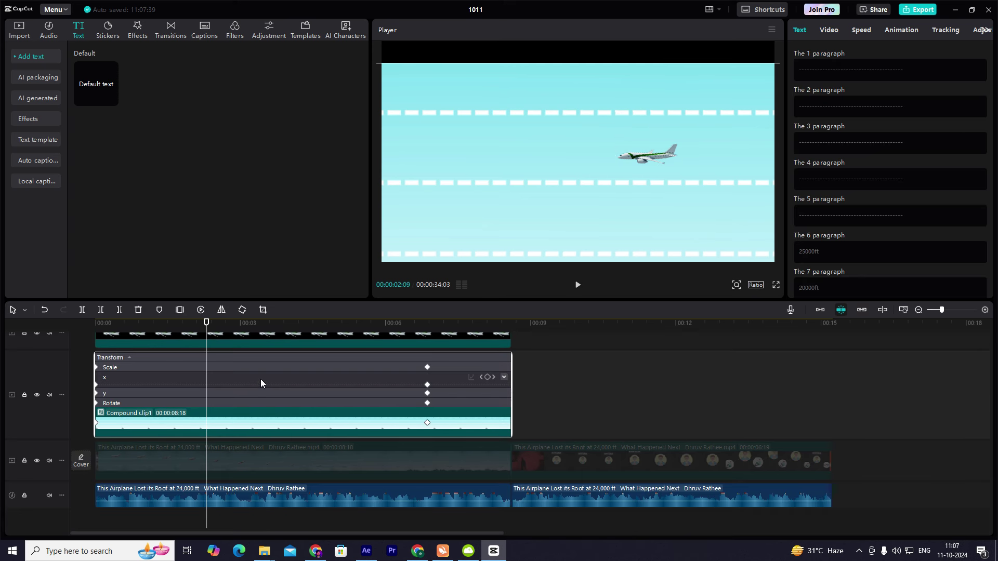
click(368, 395)
click(427, 352)
click(304, 343)
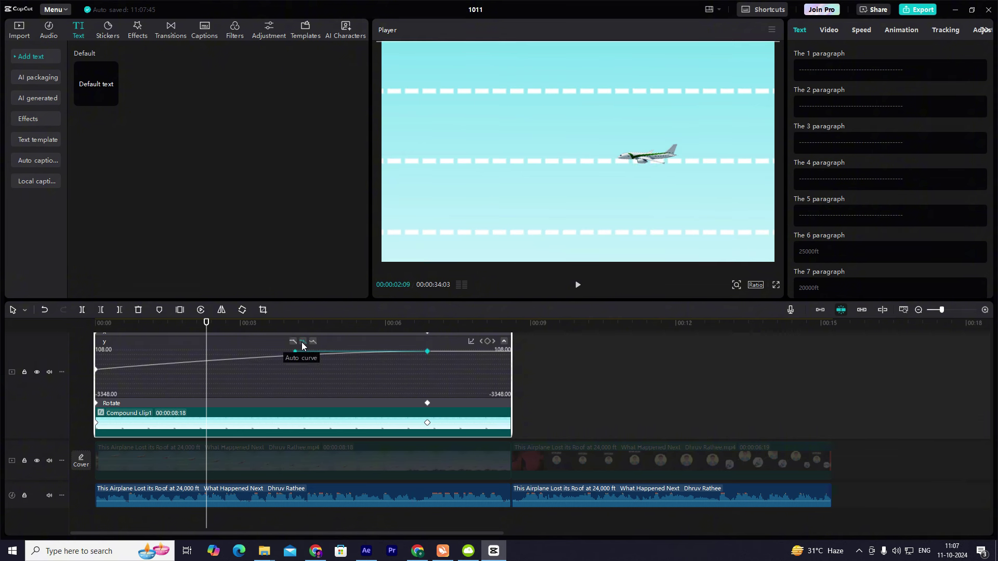
Collapse the keyframe curves and play back the eased descent from the start
key(alt+k)
click(54, 348)
key(space)
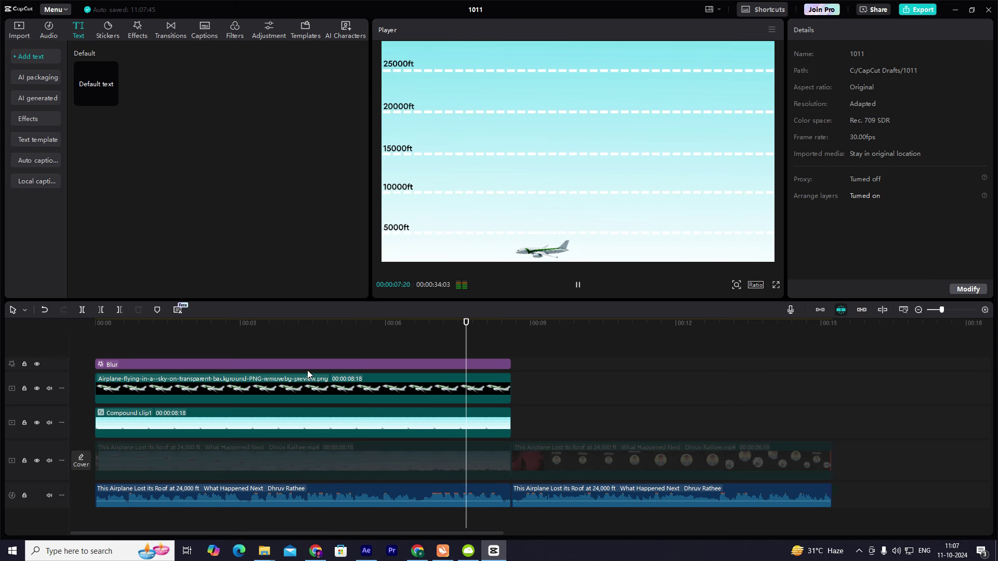
key(space)
Apply an auto curve to the airplane's final Y position keyframe and open its X position curve
click(448, 387)
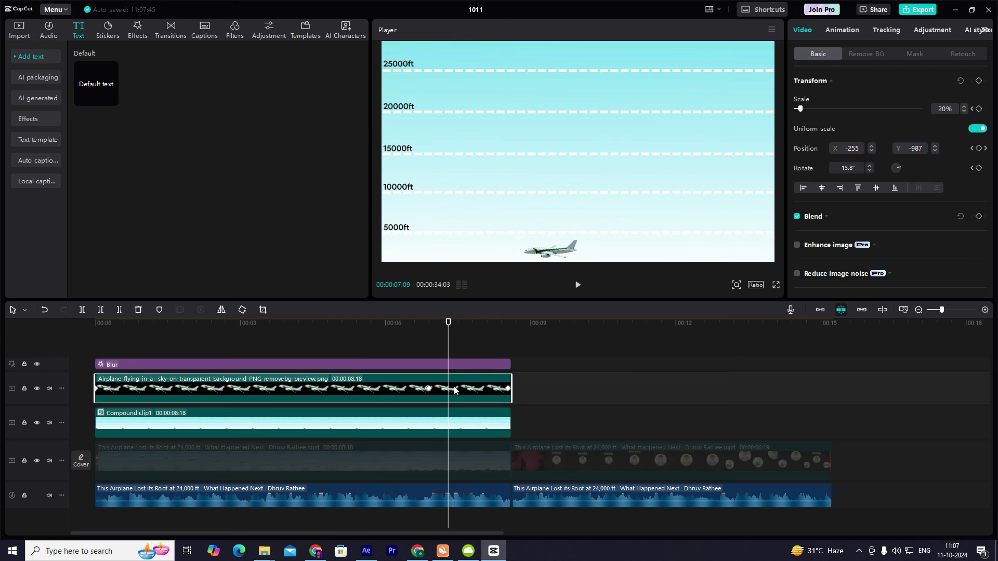
key(alt+k)
click(508, 377)
scroll(489, 382, up, 2)
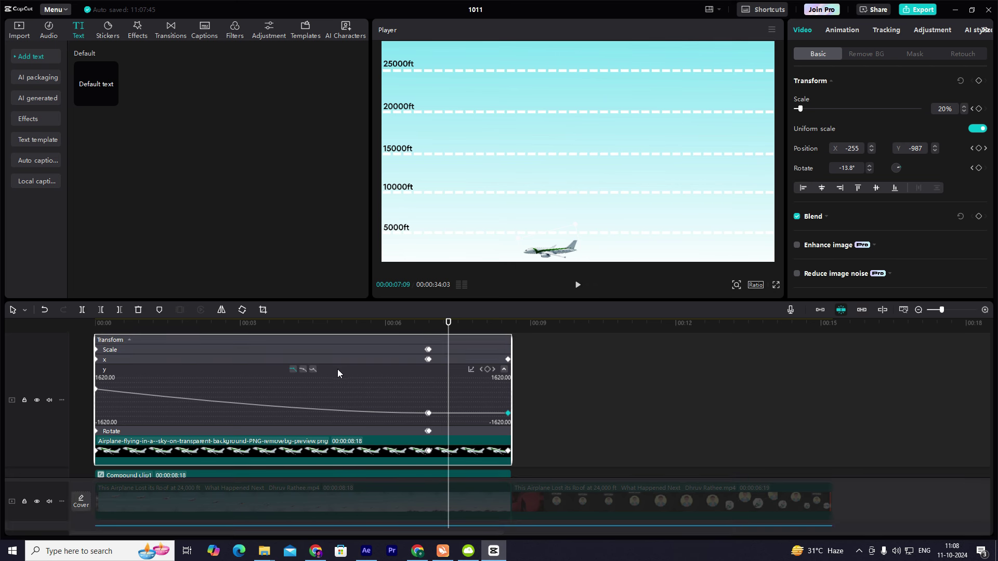
click(303, 370)
click(403, 361)
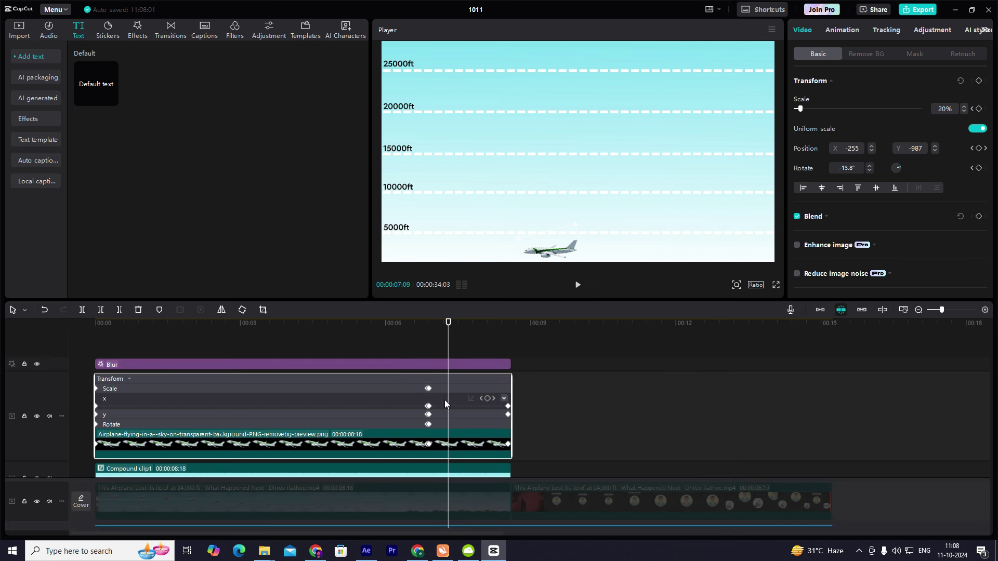
click(444, 400)
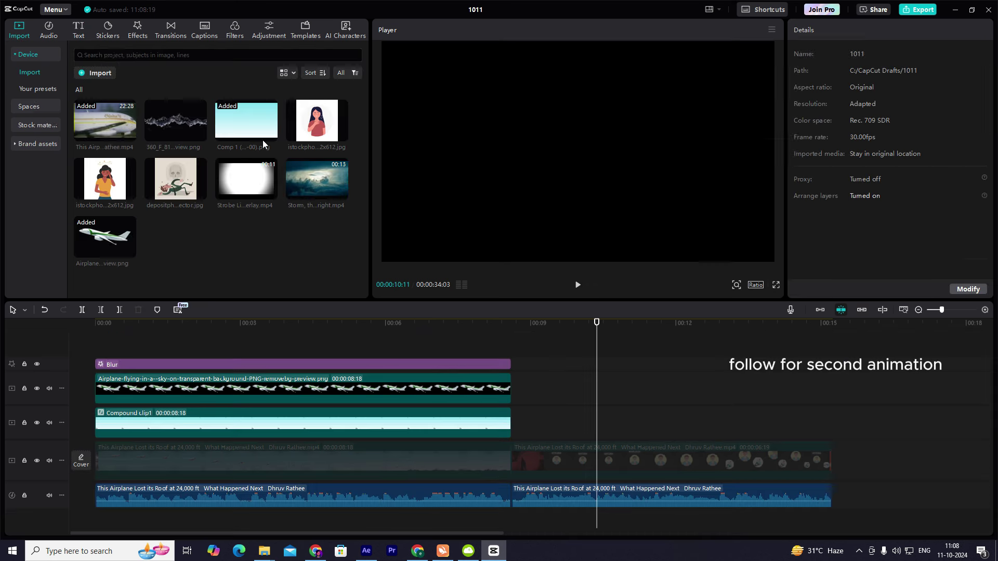
Place the storm clouds video directly after the compound clip, extract its audio and delete the extracted audio
drag(359, 217, 515, 416)
right_click(598, 419)
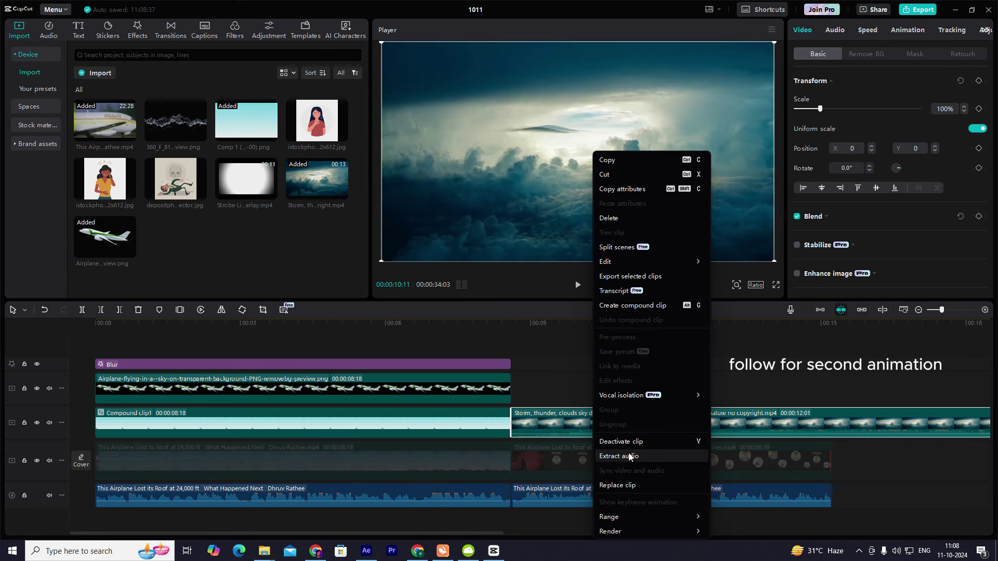
click(634, 456)
click(589, 518)
key(Delete)
Trim the storm clouds video to end with the second narration clip and return the playhead to the start
click(839, 335)
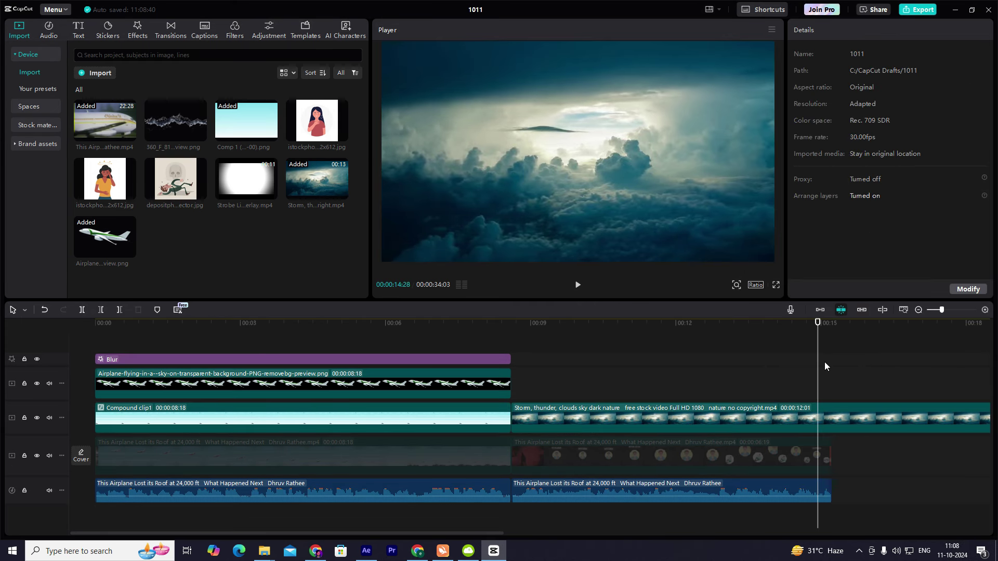
click(846, 419)
key(ctrl+b)
key(Delete)
drag(702, 346, 74, 347)
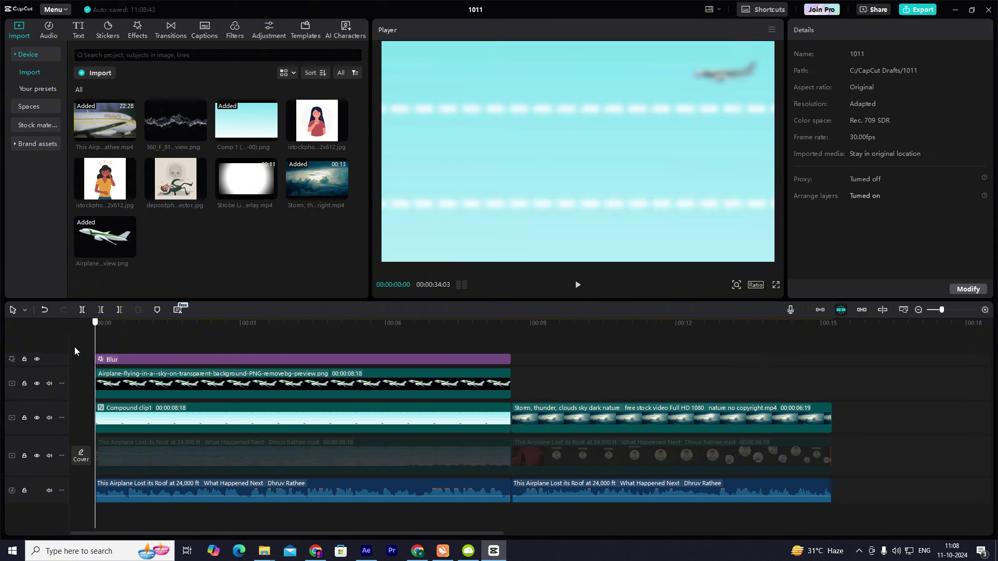
click(253, 34)
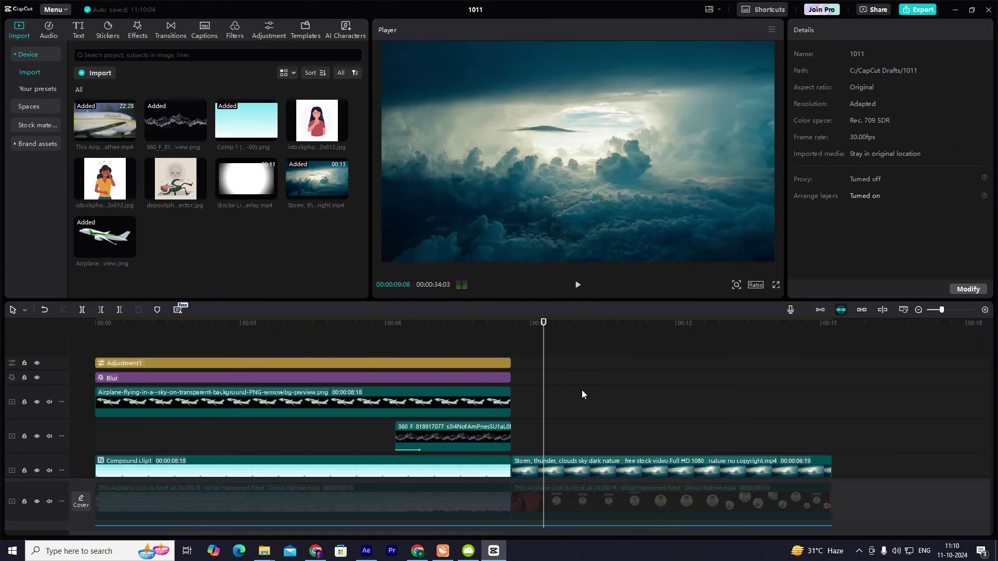
Apply the Blur effect to the storm clouds video clip
click(137, 29)
drag(150, 103, 571, 468)
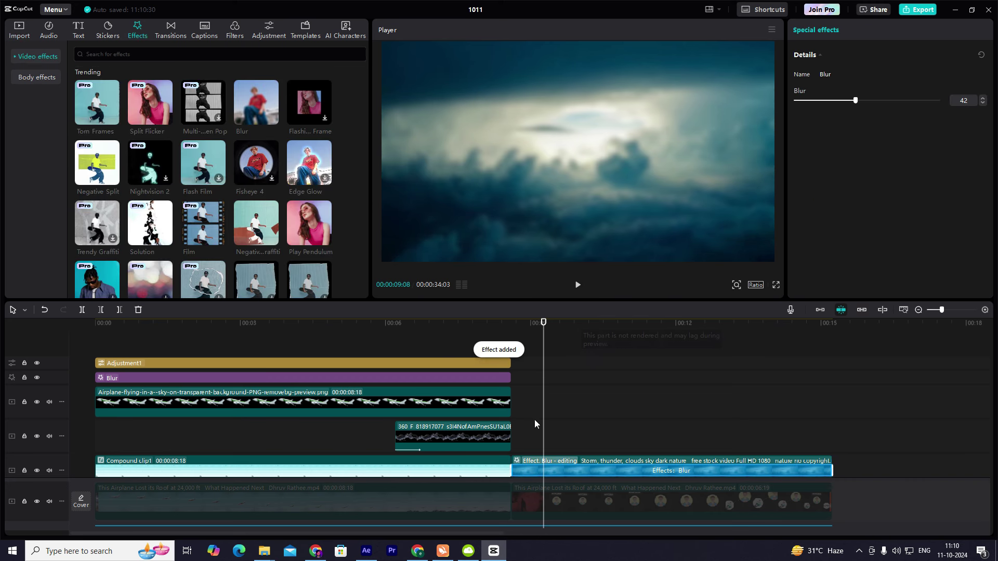
scroll(535, 424, down, 2)
click(584, 394)
click(624, 391)
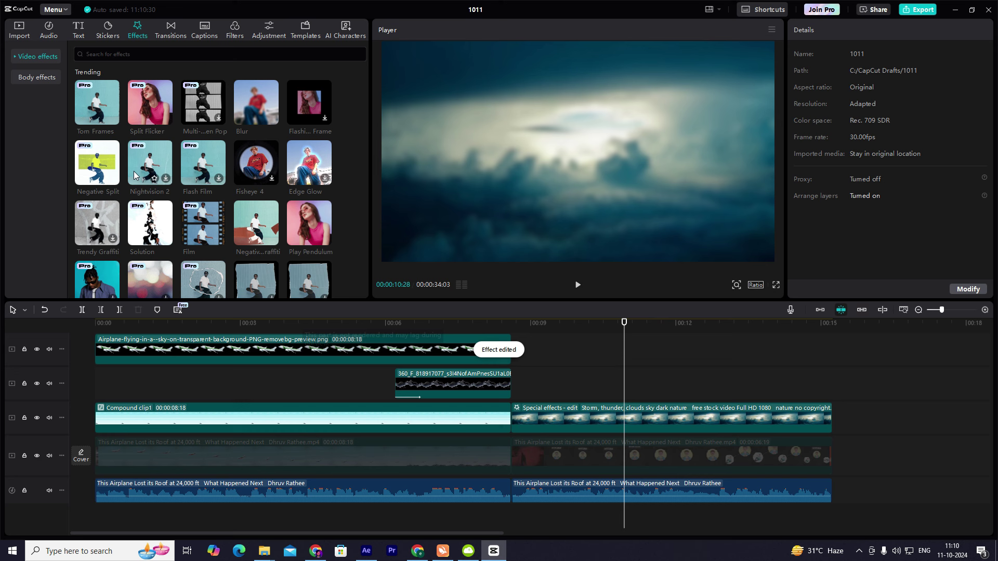
Add the image of the woman in red over the whole storm clip and apply a circle mask sized 306 by 306
click(19, 30)
drag(323, 117, 519, 384)
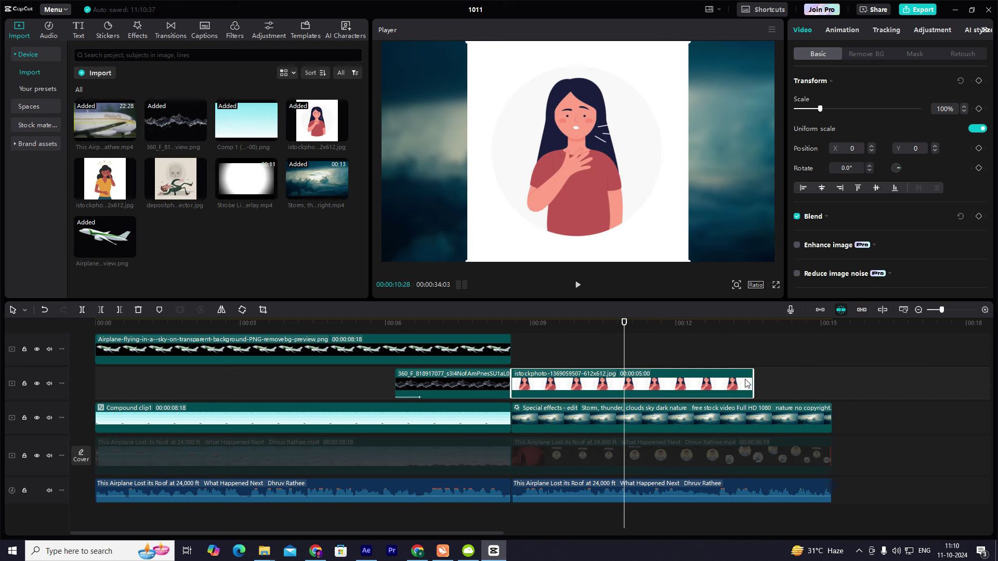
click(919, 53)
click(931, 109)
drag(637, 213, 663, 243)
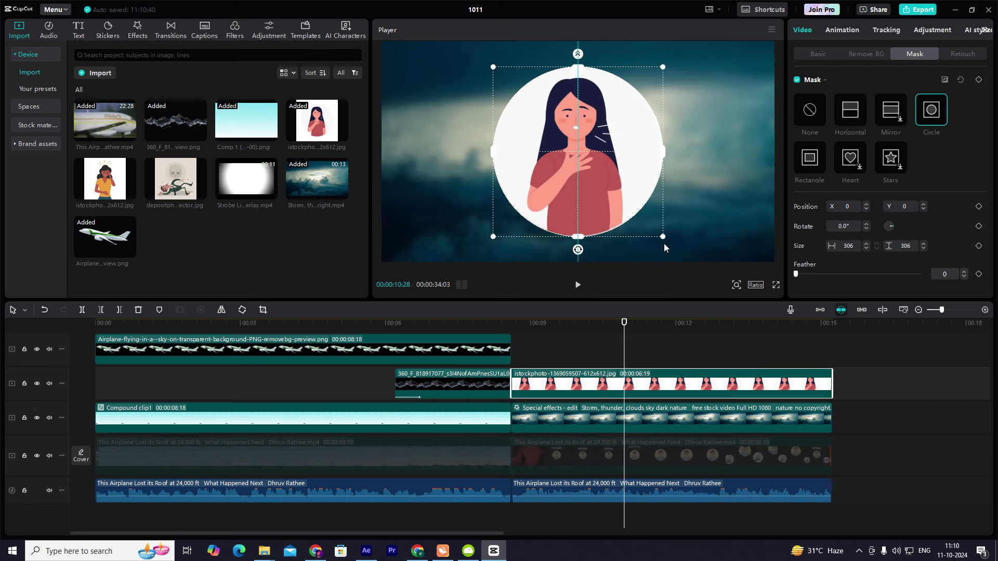
Shrink the masked woman image, move it to the upper centre of the frame, and play back the scene
click(818, 53)
drag(686, 153, 588, 116)
click(524, 339)
click(513, 324)
key(space)
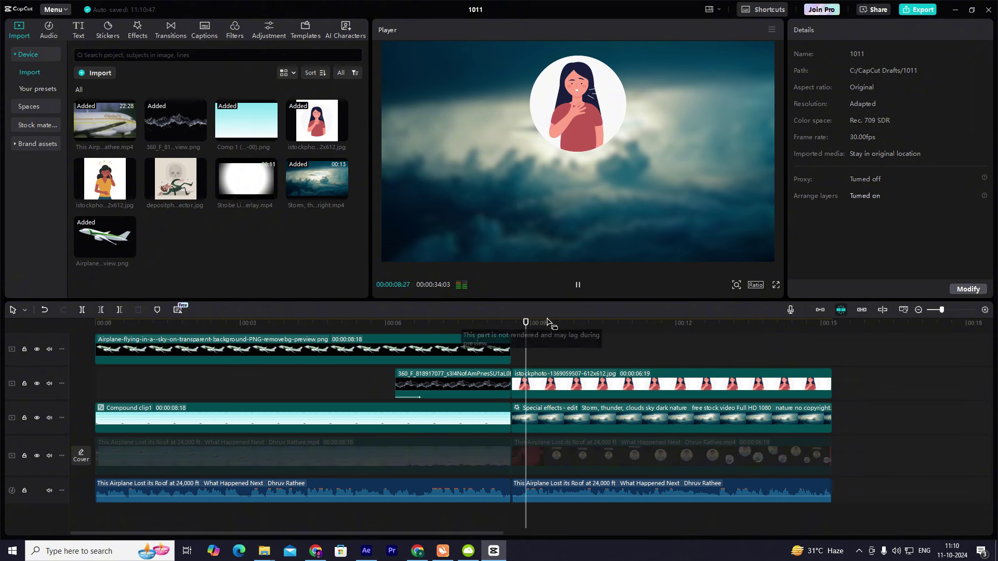
key(space)
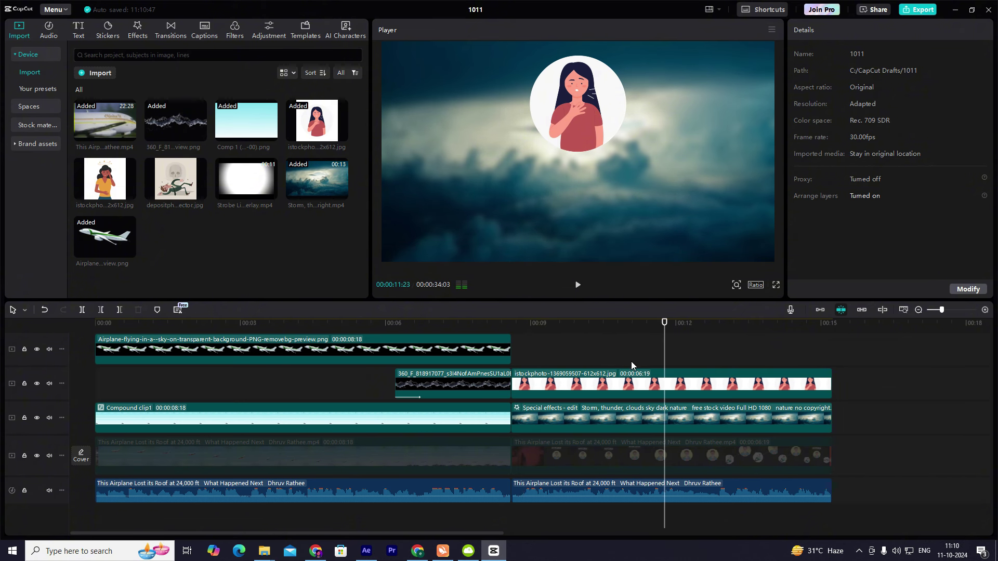
Duplicate the Adjustment1 layer over the storm scene, trim it to the scene's end, and move the woman image above it
click(920, 310)
click(756, 380)
drag(755, 383, 343, 367)
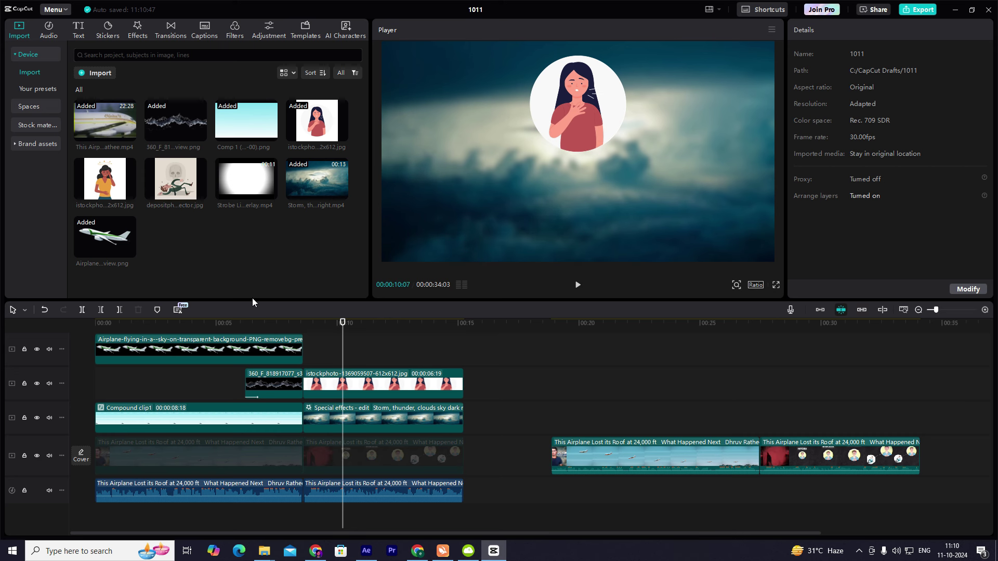
scroll(189, 363, up, 2)
click(189, 364)
drag(189, 363, 406, 364)
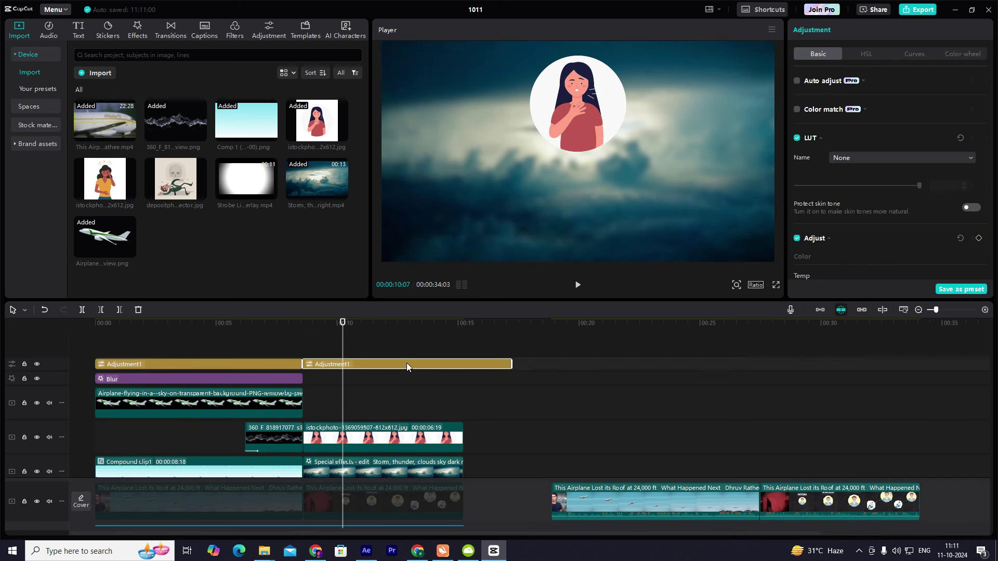
drag(511, 362, 464, 363)
drag(358, 442, 435, 385)
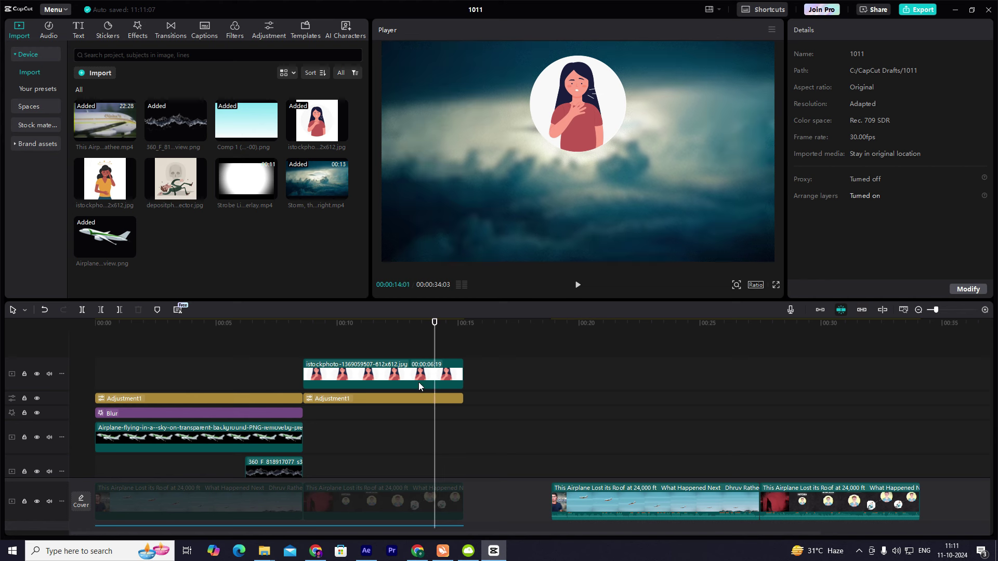
Add a default text clip at the start of the storm scene reading "hypoxia"
click(77, 34)
drag(97, 84, 401, 357)
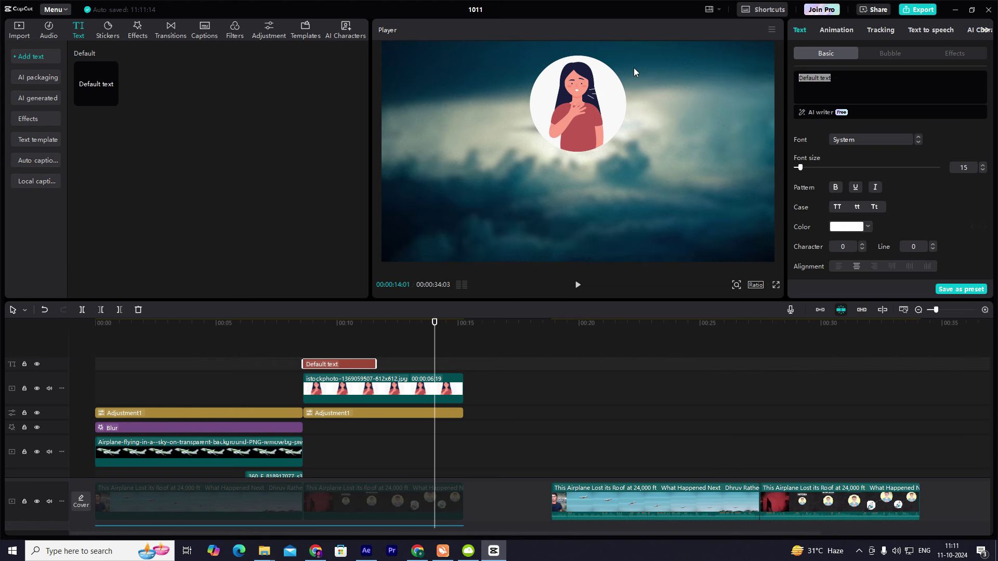
text(hypoxiz)
click(319, 345)
click(366, 365)
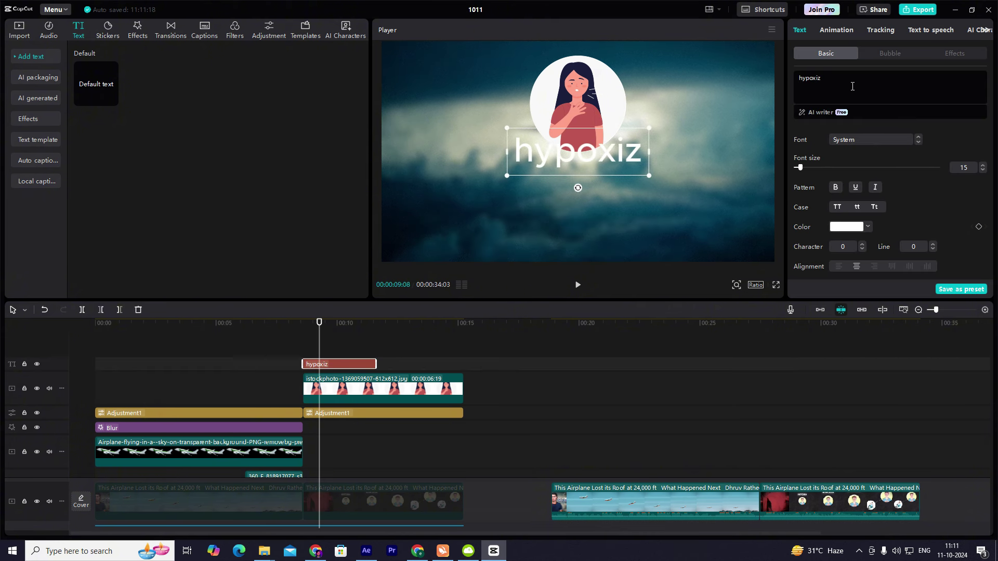
click(852, 85)
key(BackSpace)
text(a)
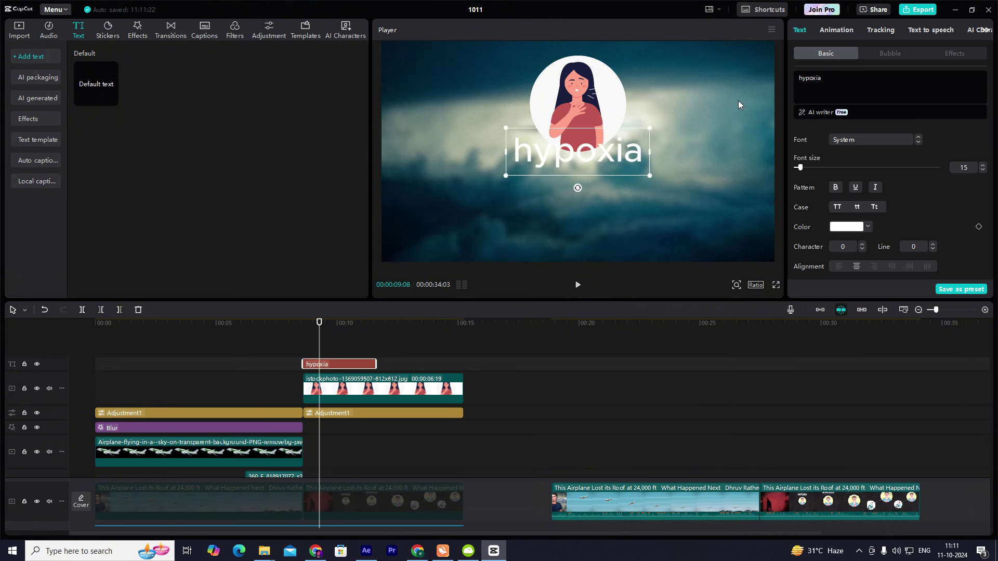
Format the text in title case with the TT Fors Trial Medium font in black and position it smaller below the woman
click(875, 207)
click(881, 138)
click(875, 202)
mouse_move(618, 154)
mouse_down()
mouse_move(540, 145)
mouse_move(624, 163)
mouse_up()
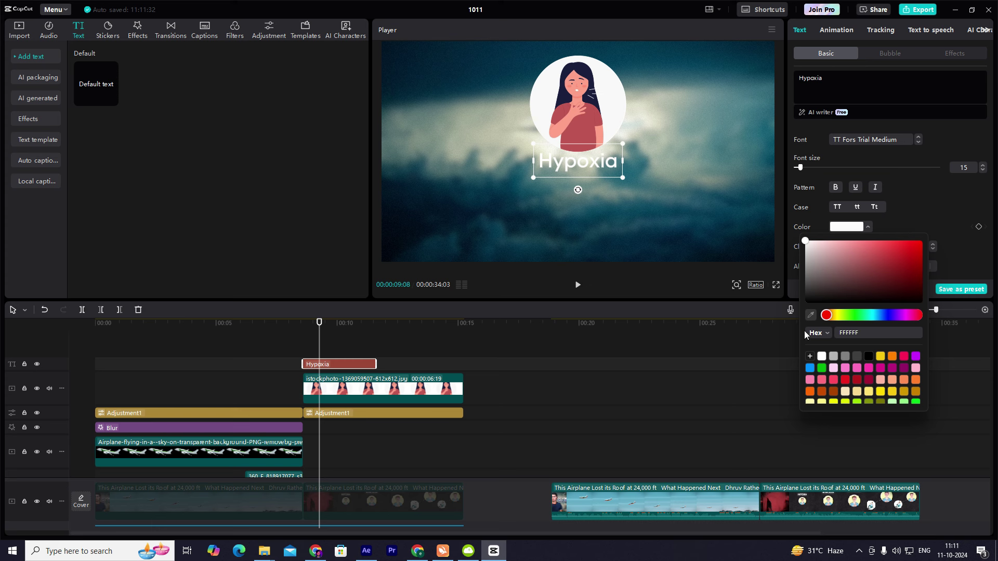
click(868, 357)
Play back the start of the storm scene with the Hypoxia title
click(323, 348)
click(303, 347)
key(space)
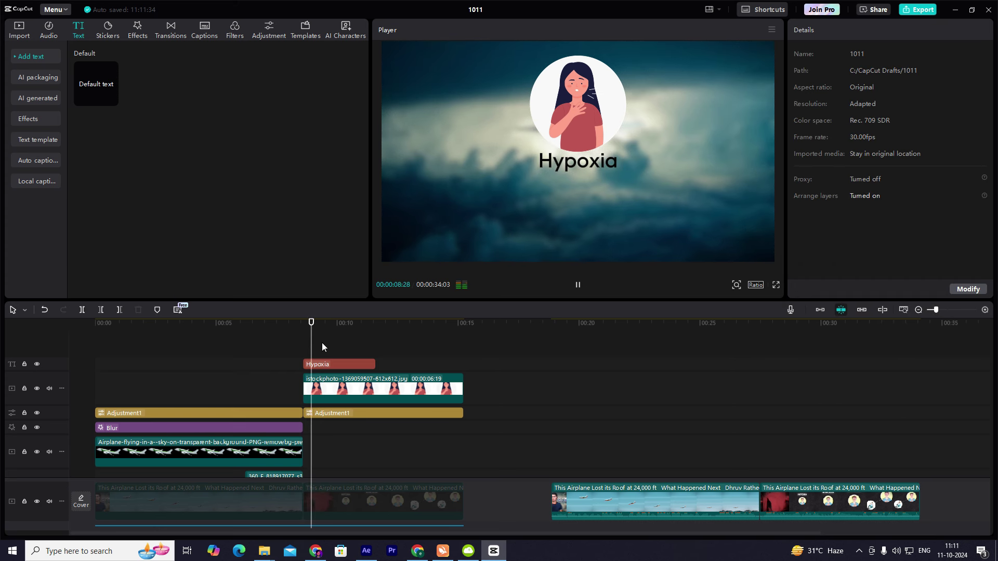
click(297, 340)
key(space)
key(space)
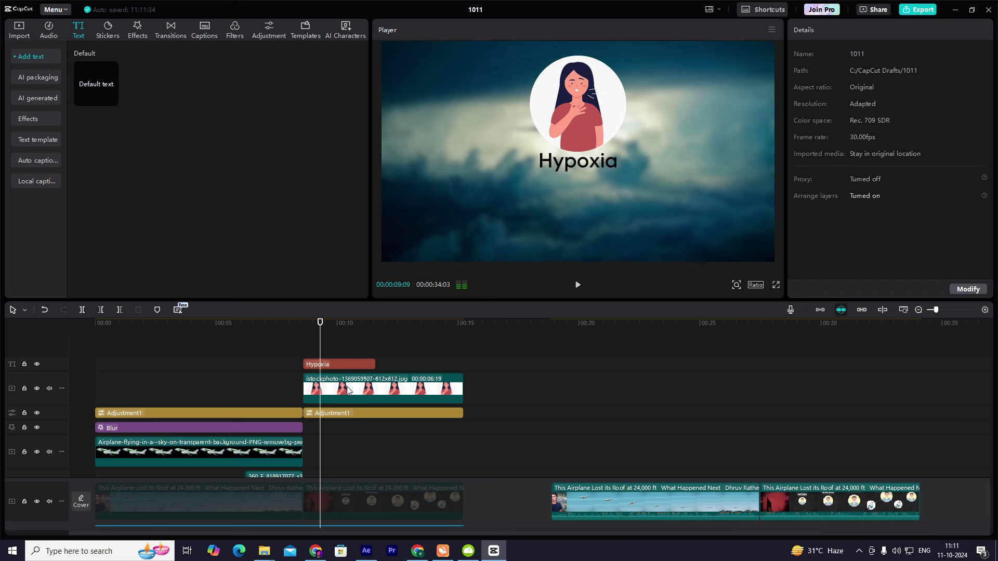
Apply the Fade In entrance animation to the woman image and the Type 2 entrance animation to the Hypoxia title
click(347, 386)
click(841, 30)
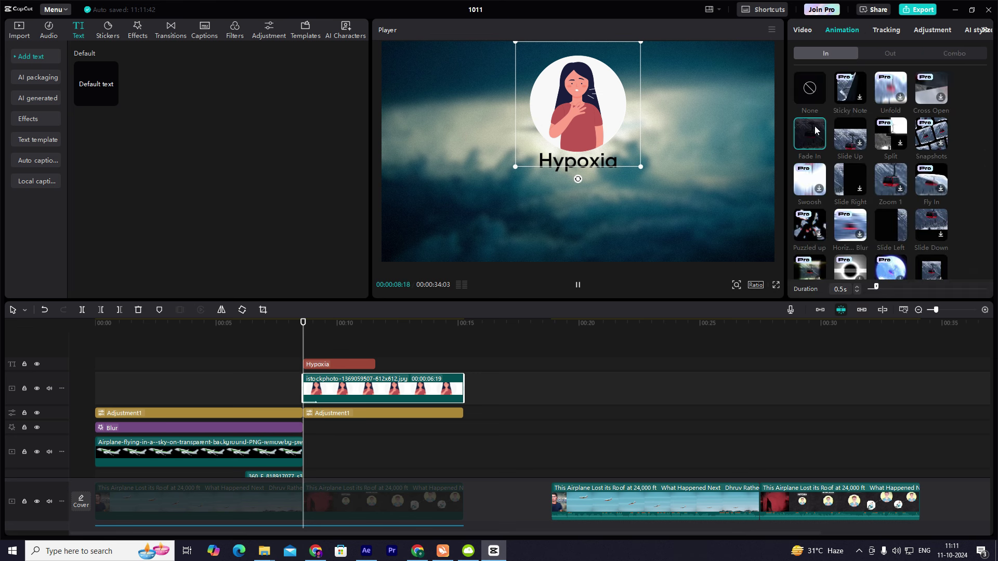
click(315, 364)
click(853, 30)
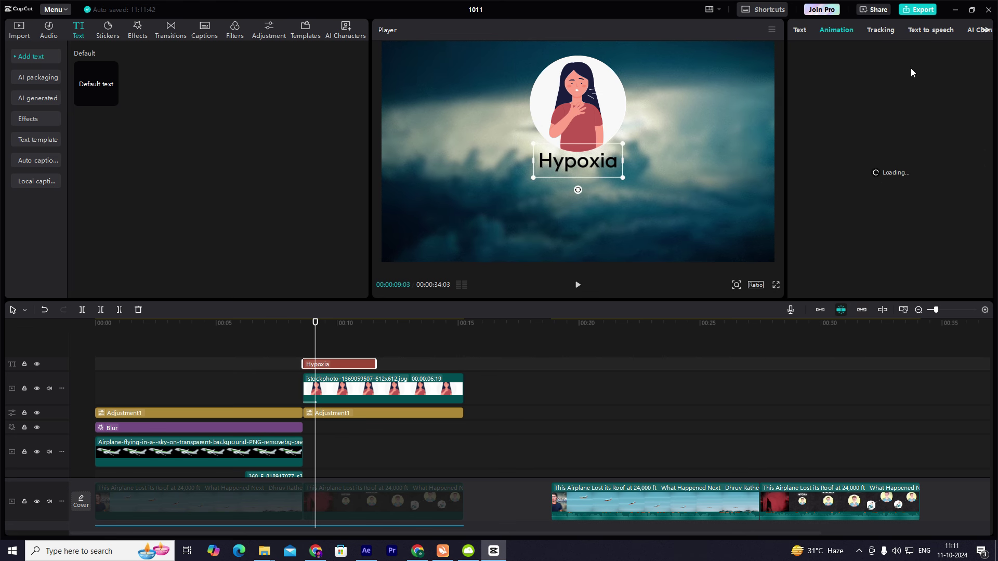
click(842, 135)
Preview the entrance animations, and extend the Hypoxia title clip to the end of the woman image clip
click(299, 348)
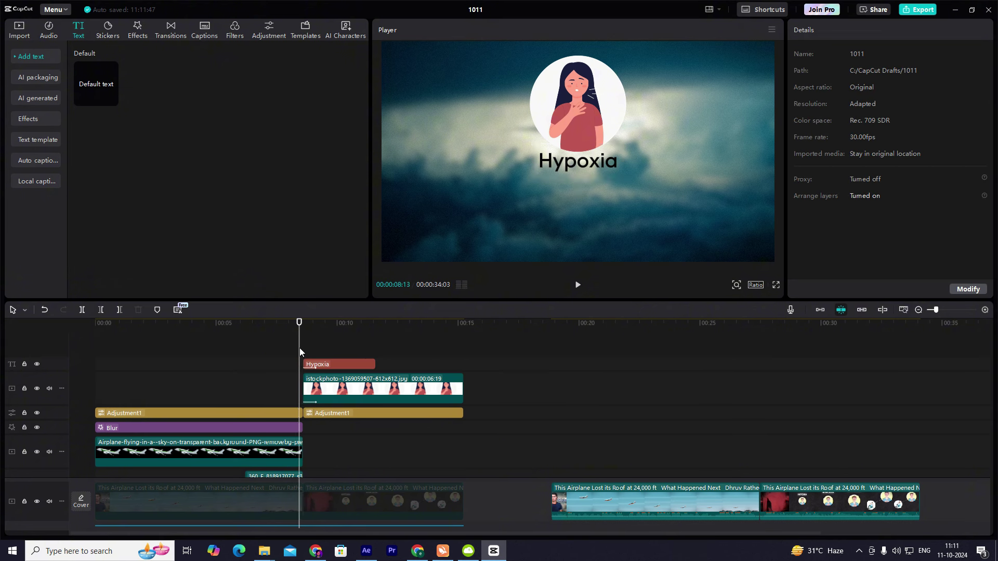
key(space)
key(space)
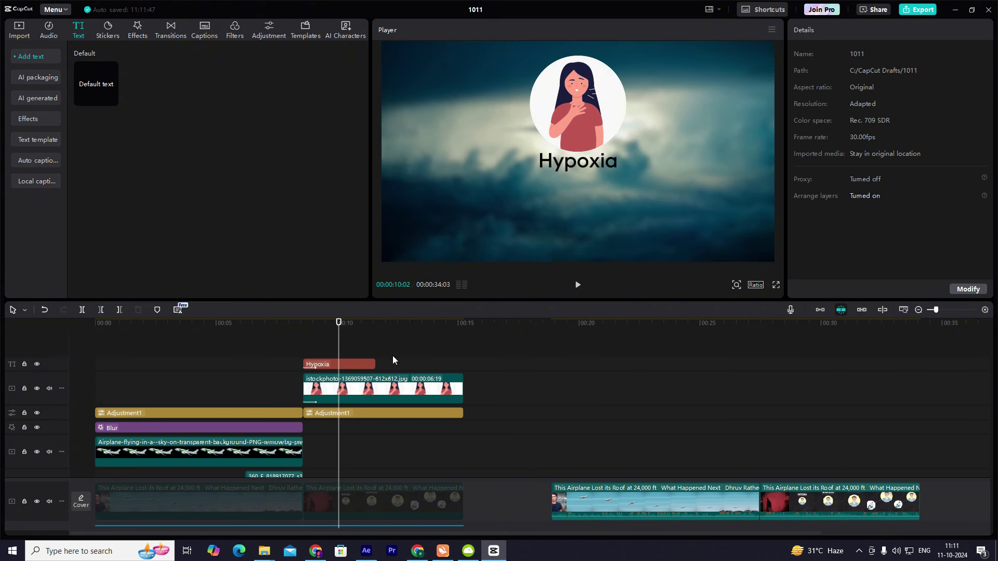
key(space)
drag(374, 364, 452, 365)
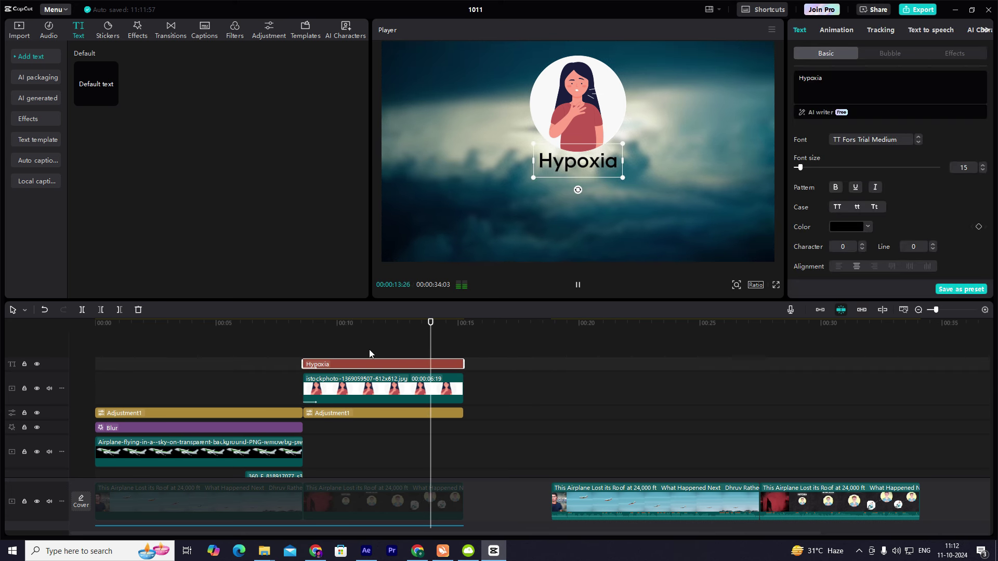
Play back the animated entrance of the woman image and the Hypoxia title from the start of the storm scene
click(327, 351)
drag(332, 363, 304, 410)
key(space)
key(space)
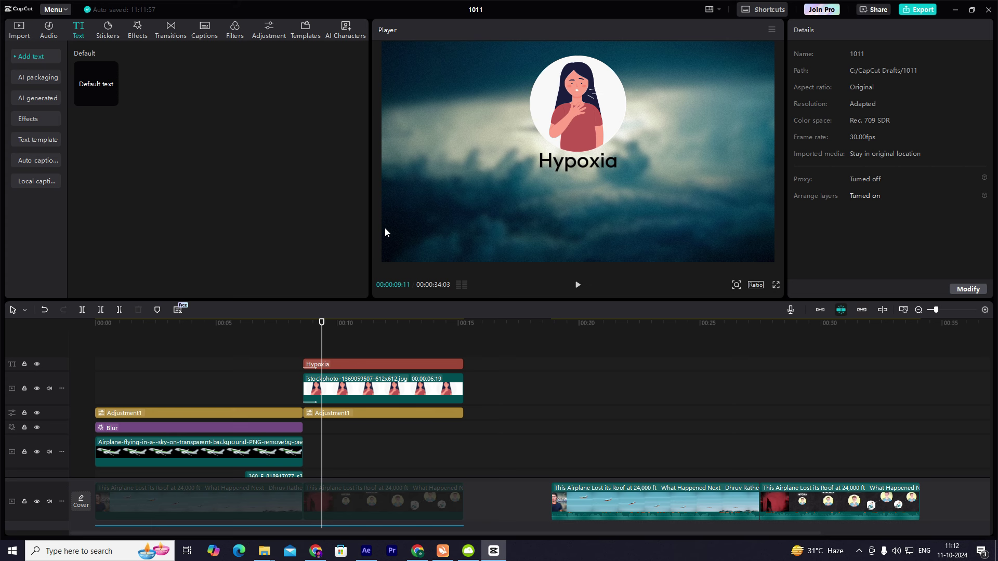
click(311, 345)
drag(310, 345, 301, 352)
key(space)
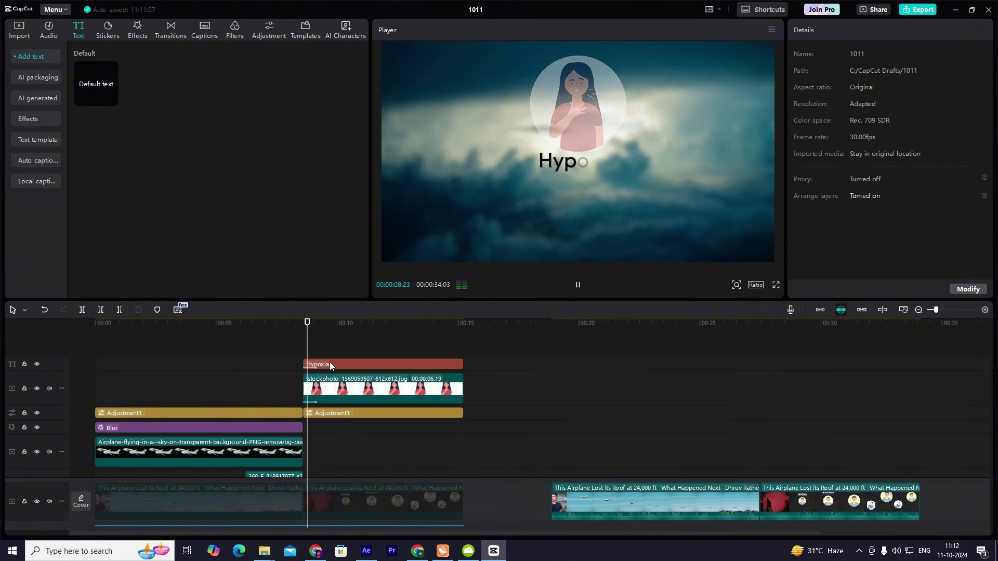
key(space)
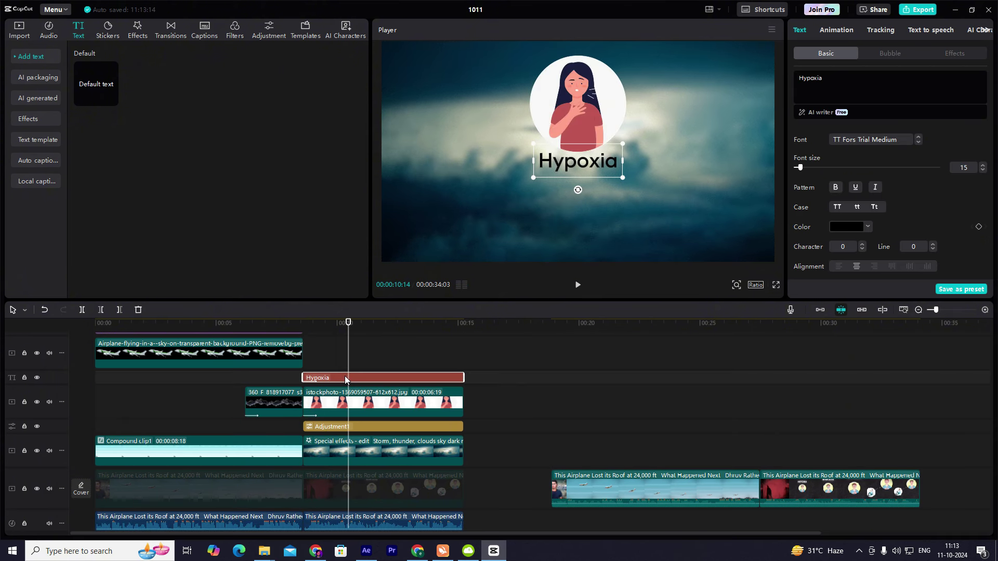
Duplicate the Hypoxia title clip and replace the copy's text with "(lack f oxygen)"
key(ctrl+c)
key(ctrl+v)
key(ctrl+a)
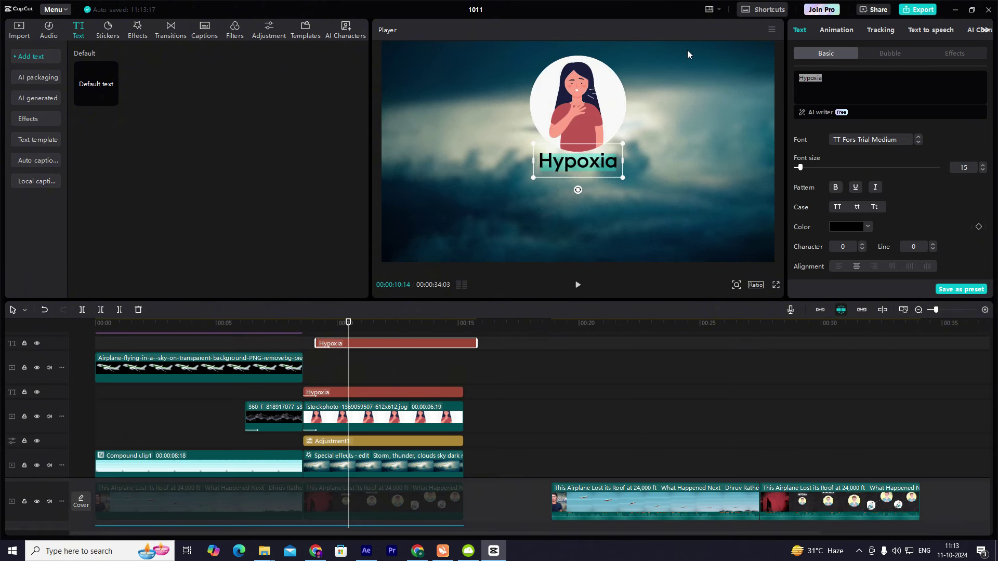
key(BackSpace)
text((lack)
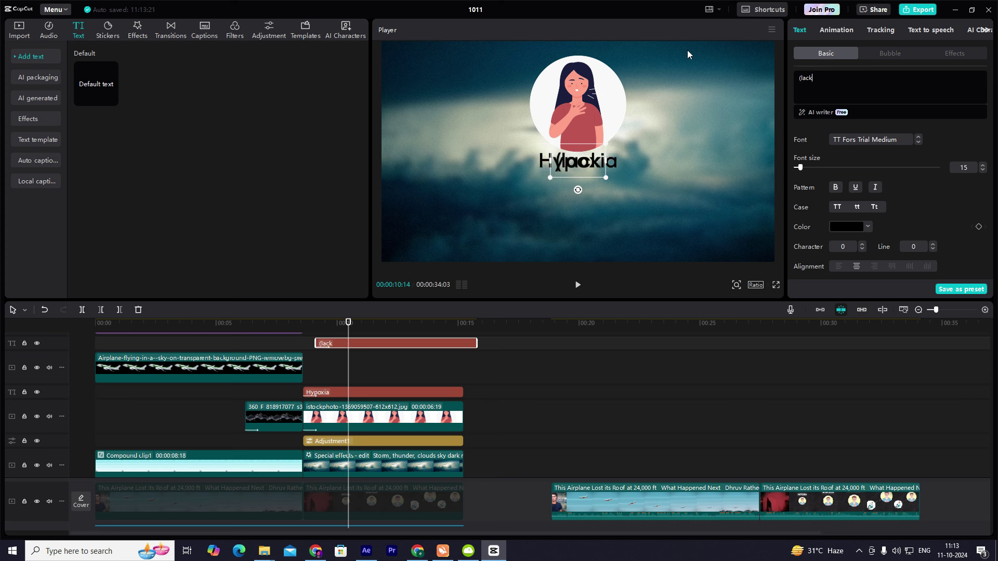
text( f oxygen))
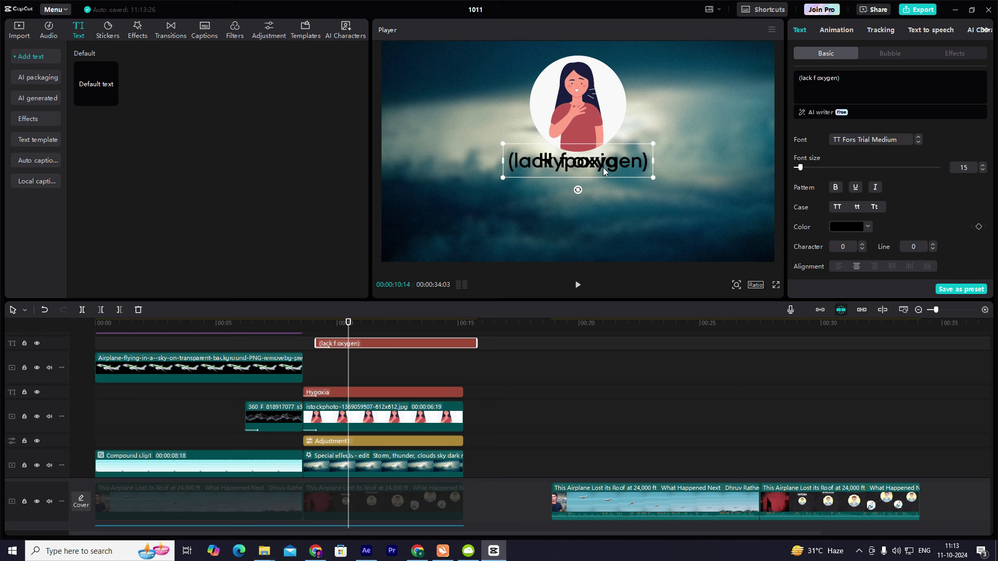
Position the copied subtitle just below Hypoxia and color it white (FFFFFF)
drag(603, 168, 601, 183)
click(855, 227)
drag(817, 259, 655, 173)
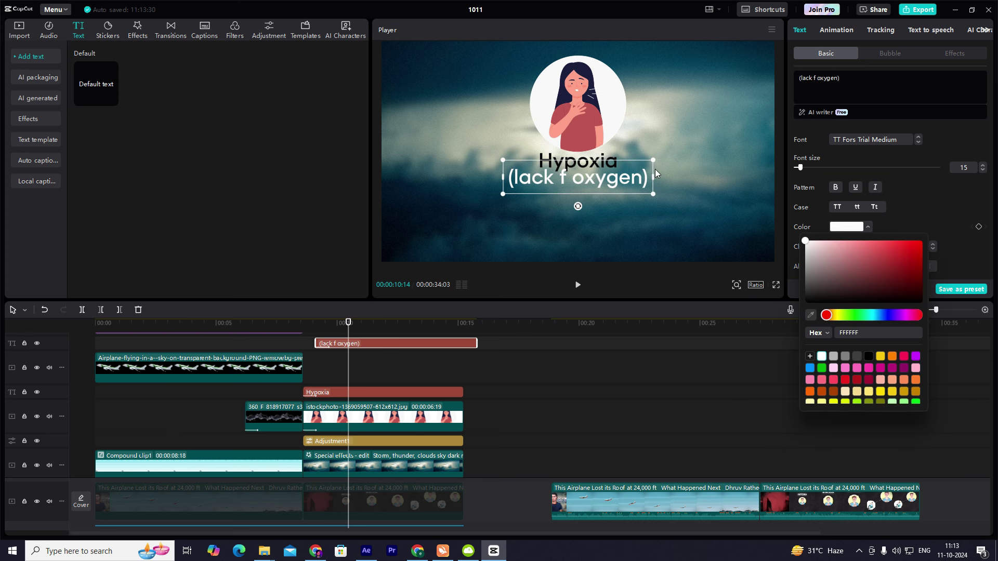
Correct the subtitle's wording to "(lack of oxygen)" and format it in title case, shrunk to about the width of Hypoxia
click(813, 75)
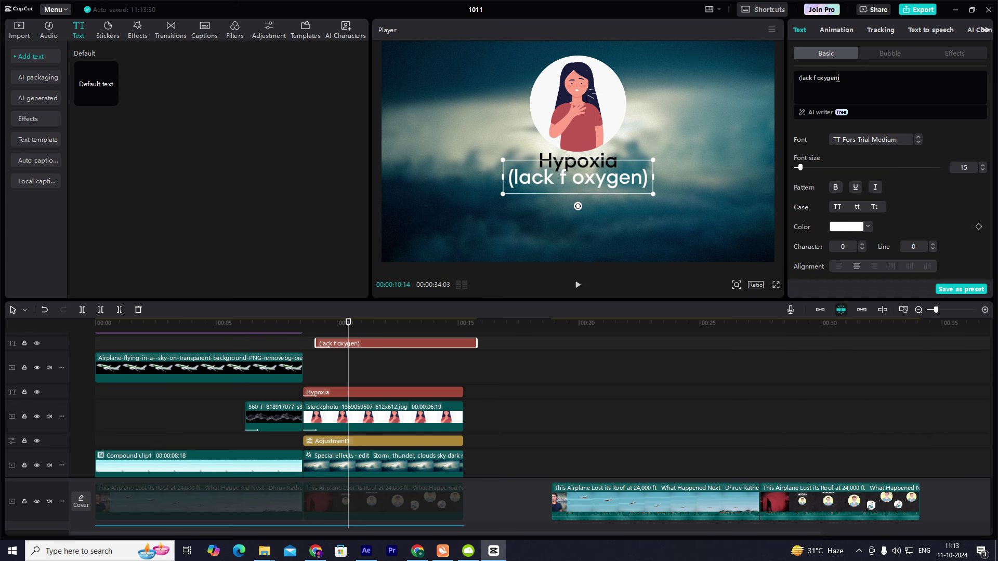
text(o)
drag(659, 160, 623, 218)
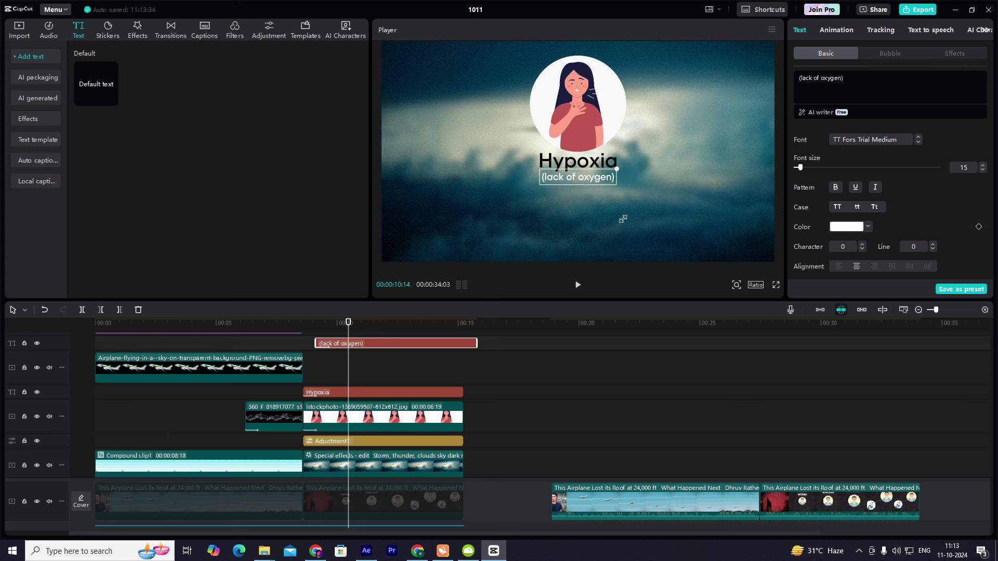
click(874, 207)
click(673, 177)
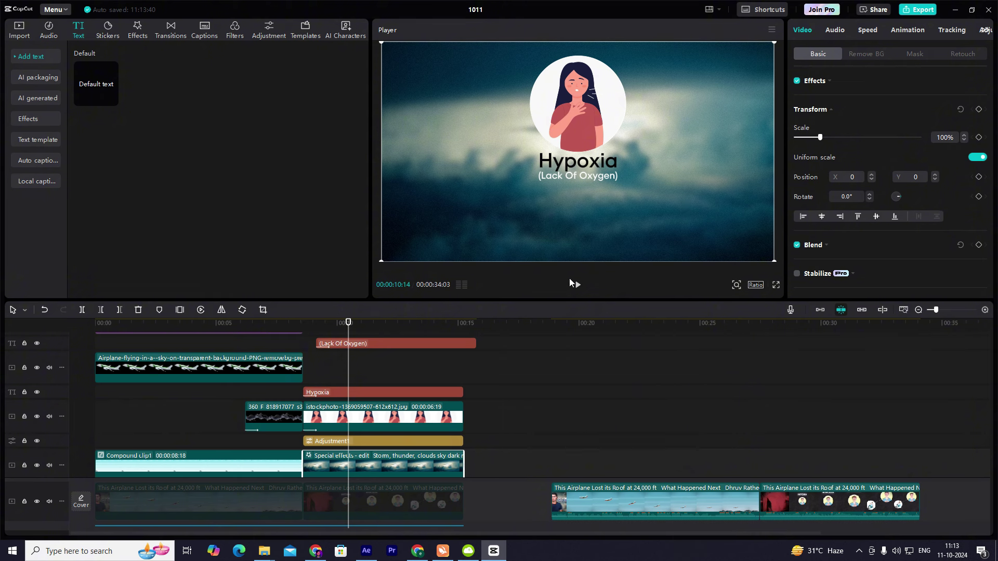
Retime the subtitle clip to run from about 10 seconds to the scene's end, with the Flicker entrance animation
drag(337, 344, 370, 370)
click(313, 350)
key(space)
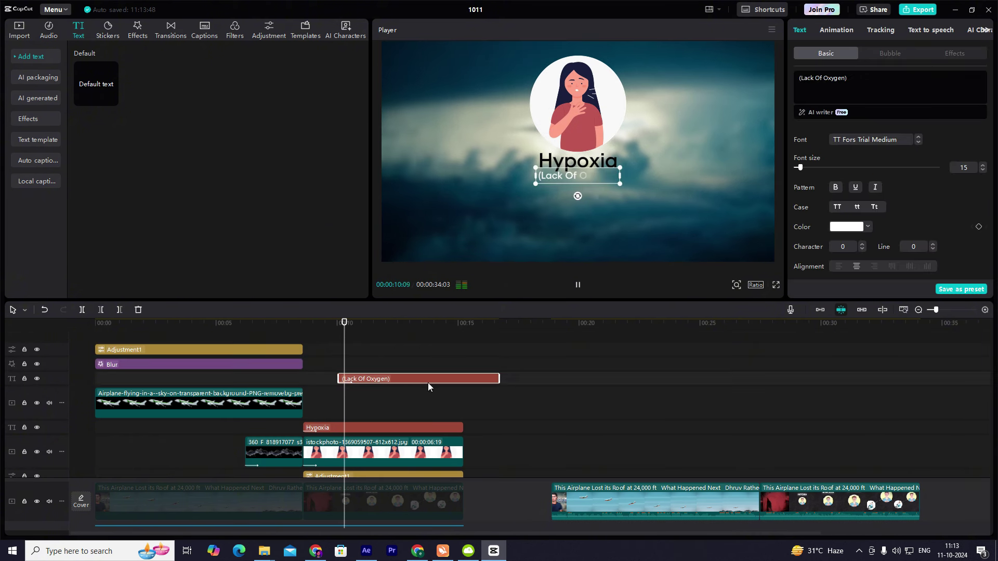
drag(495, 383, 460, 391)
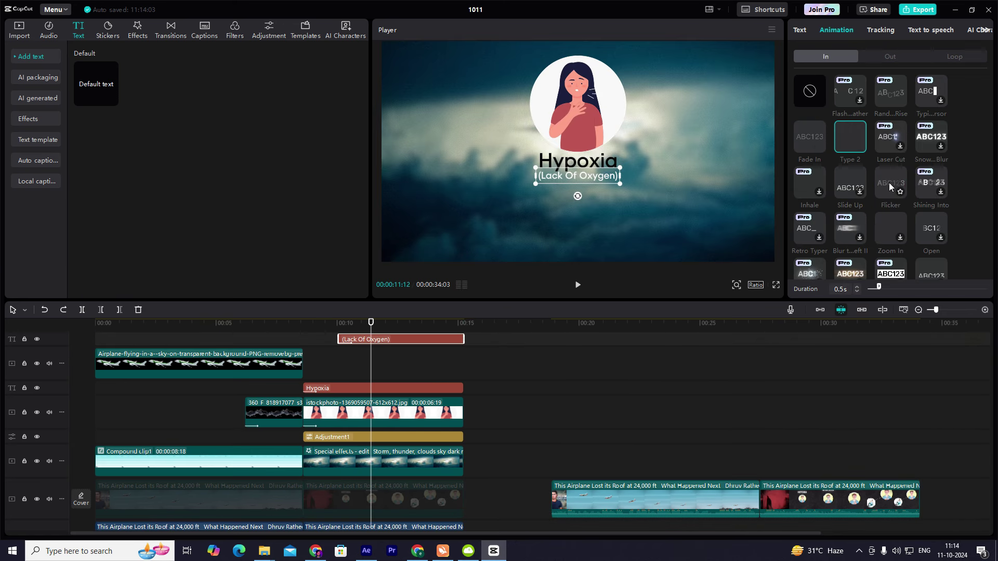
click(888, 183)
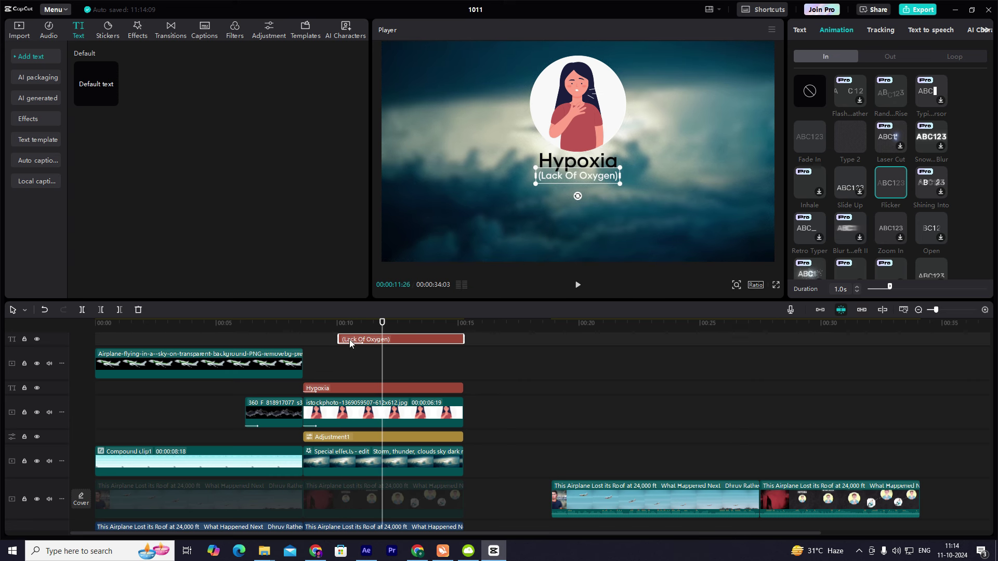
Combine the storm scene's titles, woman image, adjustment and background layers into one compound clip
drag(349, 339, 403, 421)
key(alt+g)
click(307, 368)
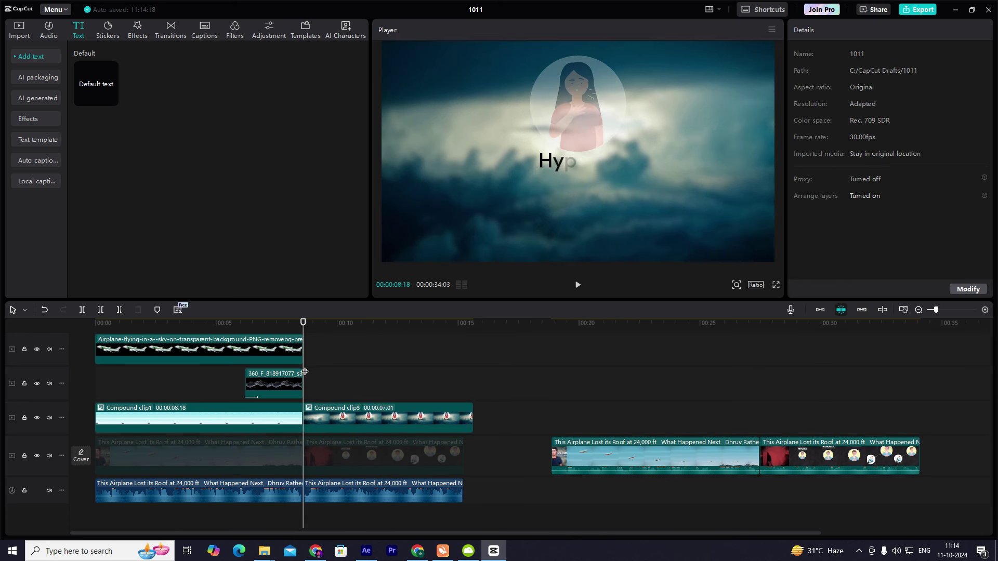
Keyframe the storm compound clip's transform at its start, and set scale 125% and Y position -275 at 00:00:09:29
click(336, 414)
click(839, 29)
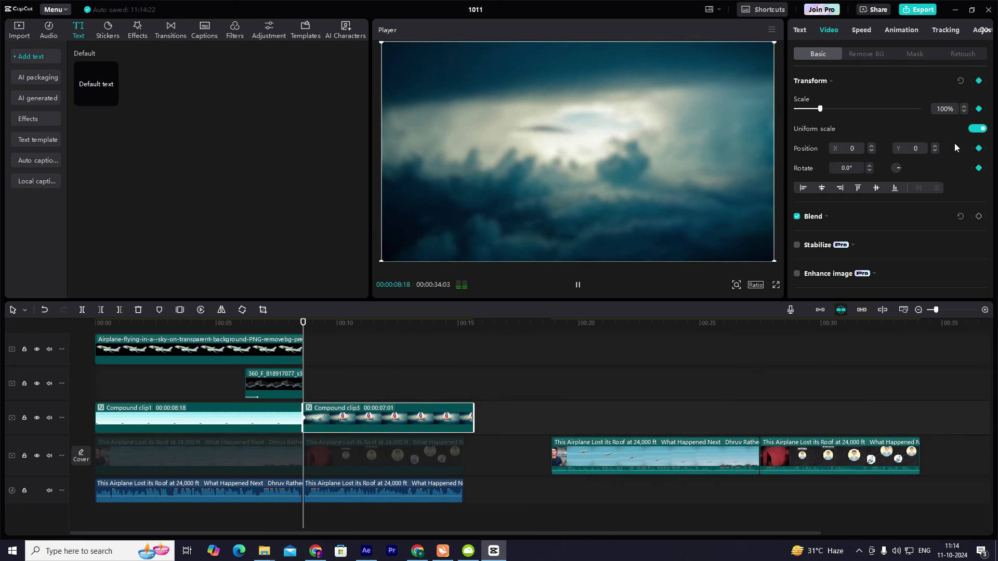
key(space)
drag(775, 263, 842, 317)
drag(695, 151, 691, 179)
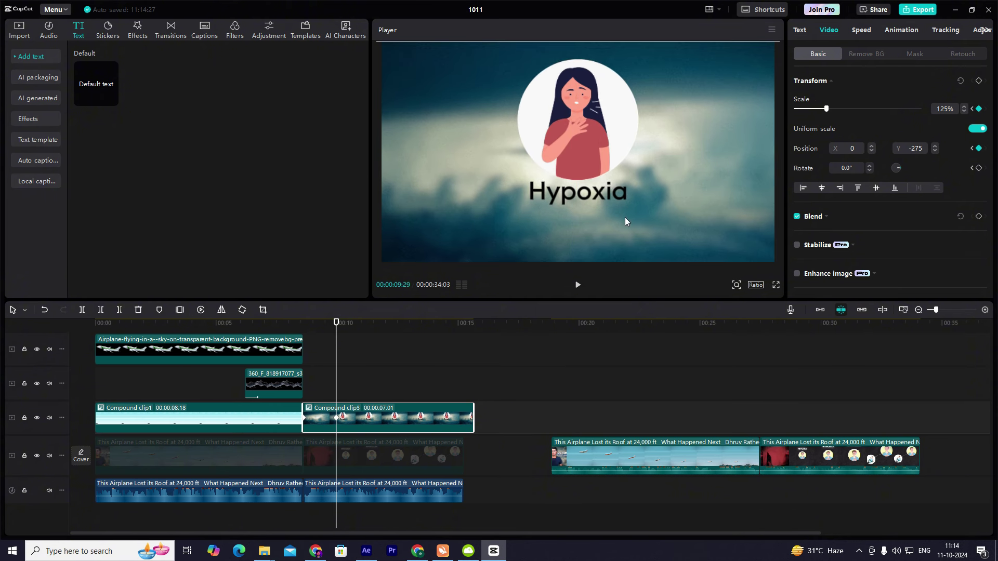
Ease the storm compound clip's scale curve into its second keyframe and play back the zoom
click(338, 404)
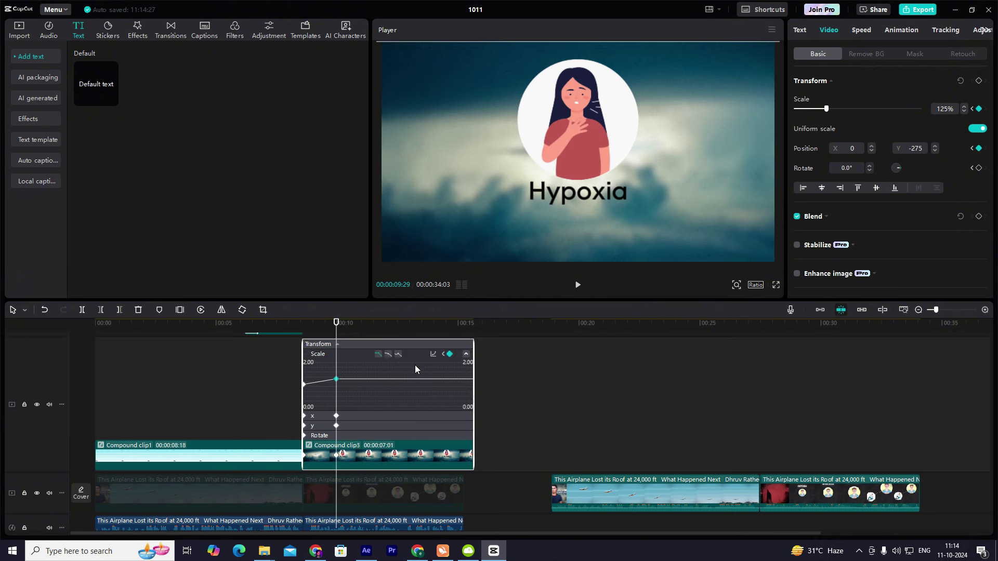
key(alt+k)
click(306, 383)
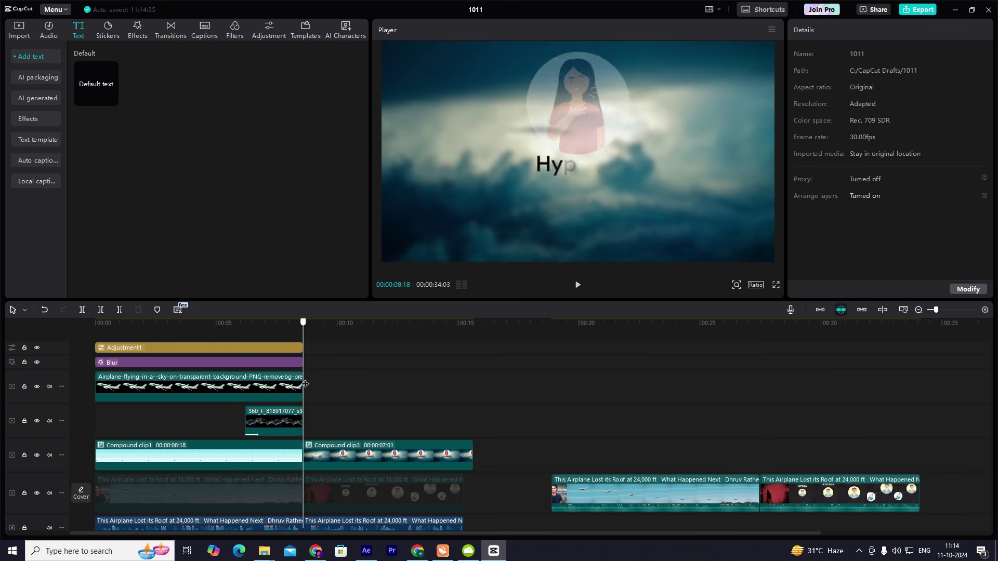
key(space)
Stretch the ease-out on the storm compound clip's Y position curve toward its first keyframe and play back the motion
click(378, 454)
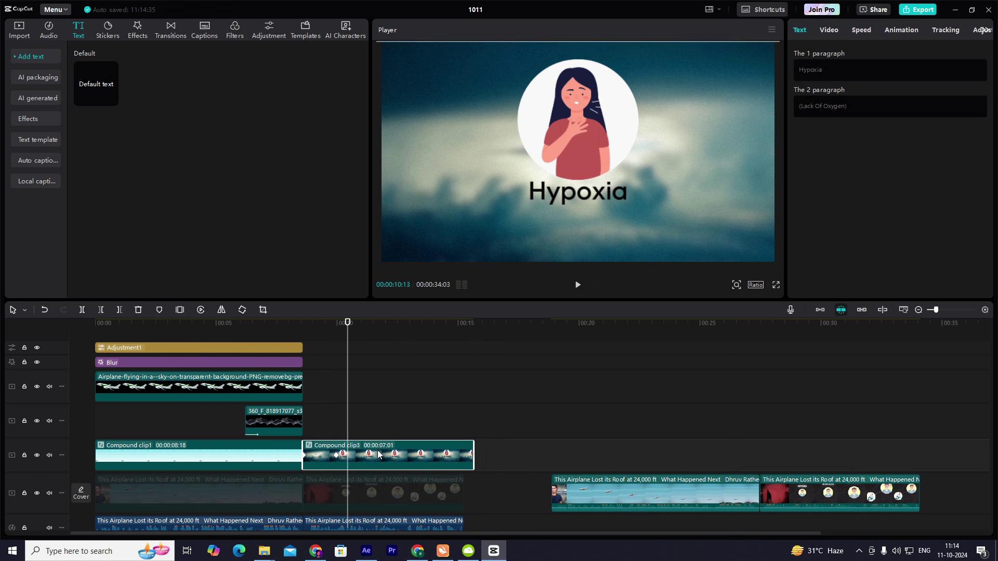
click(368, 443)
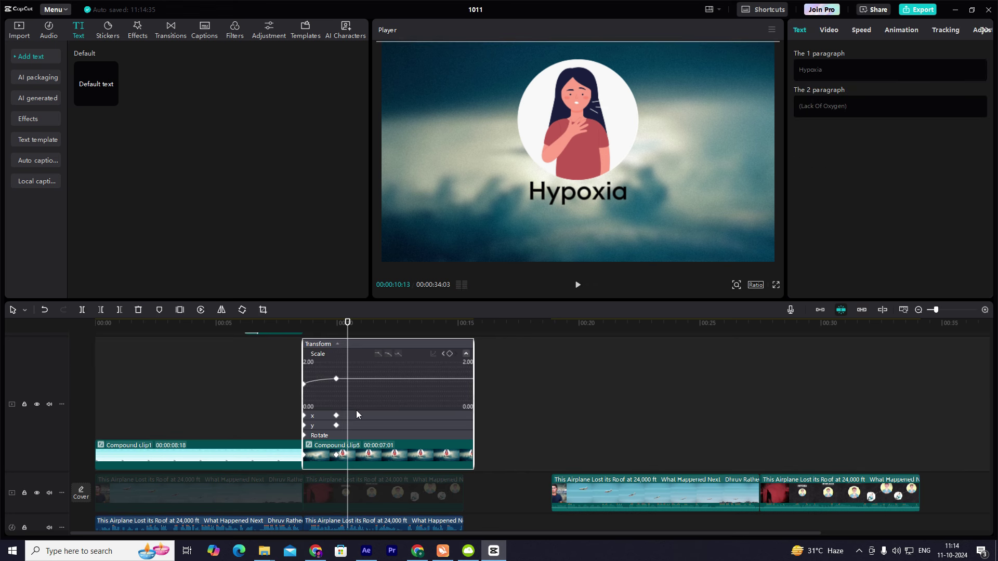
click(357, 411)
click(350, 424)
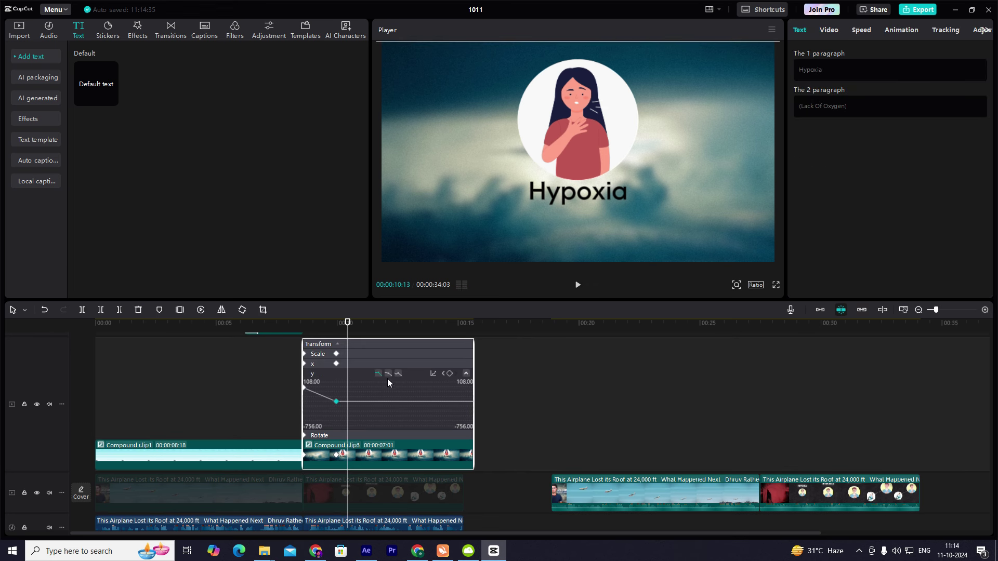
drag(321, 402, 307, 400)
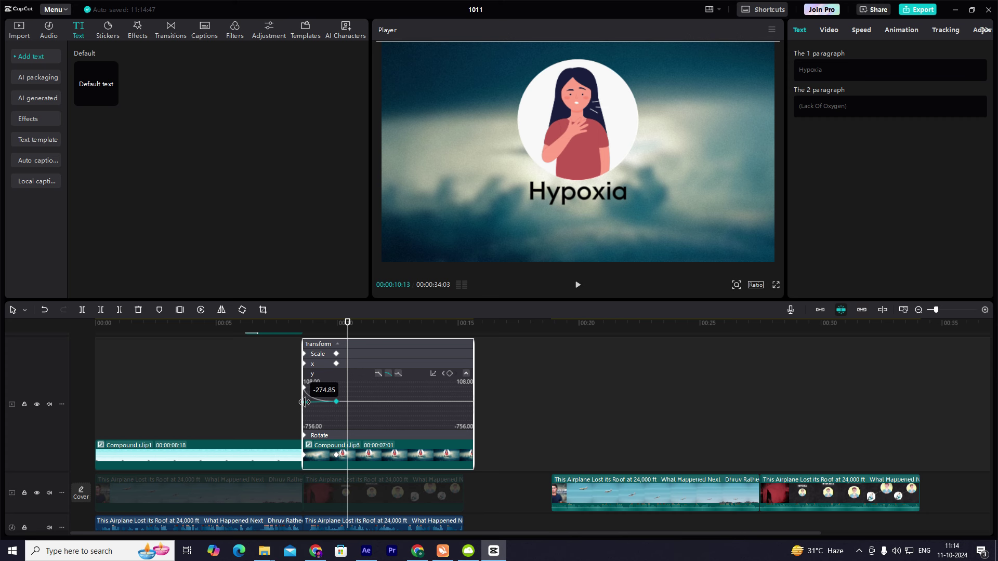
key(alt+k)
click(308, 416)
key(space)
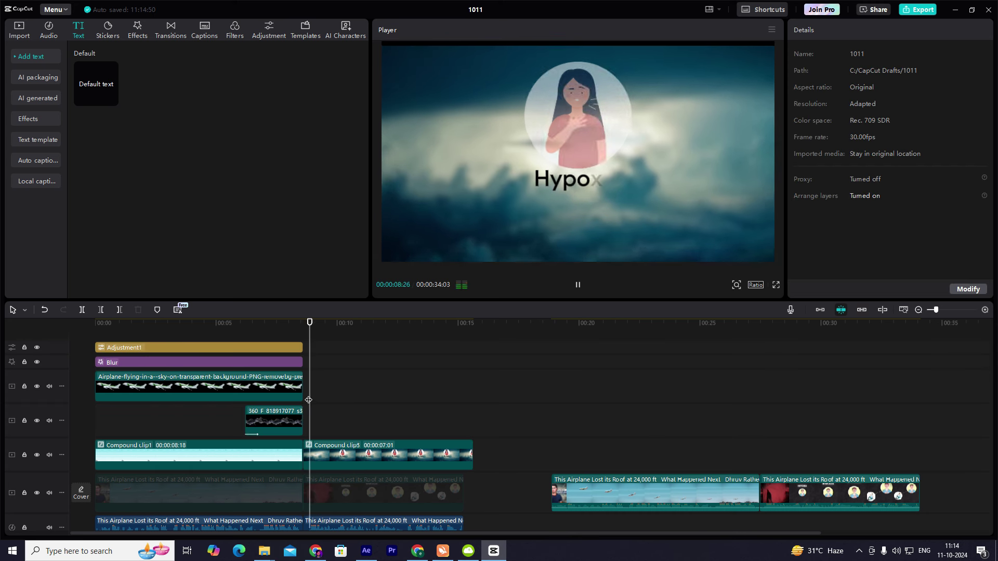
key(space)
Reset the storm compound clip's Y position curve to linear and reapply the default ease-out at its second keyframe
click(338, 447)
click(337, 446)
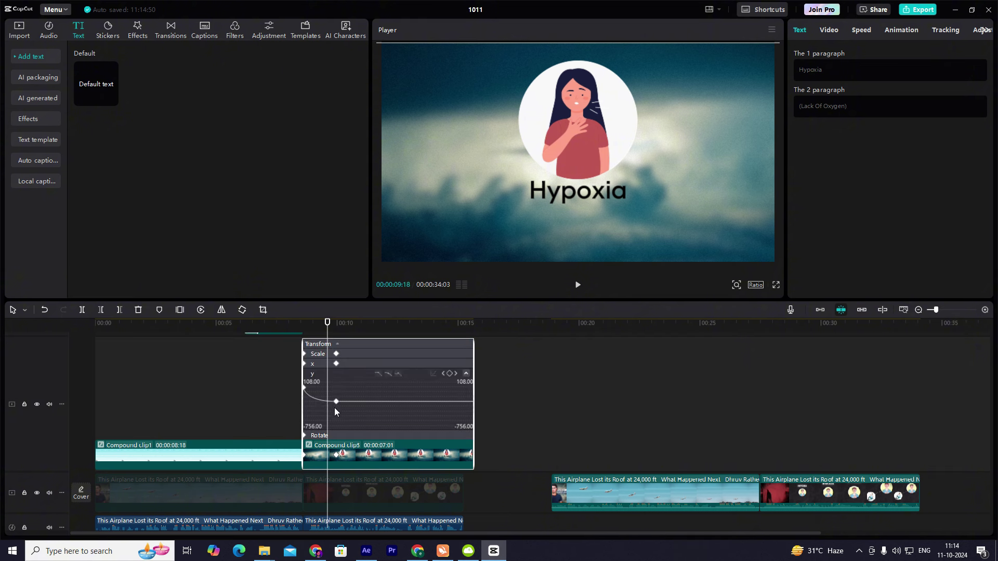
click(380, 375)
click(390, 374)
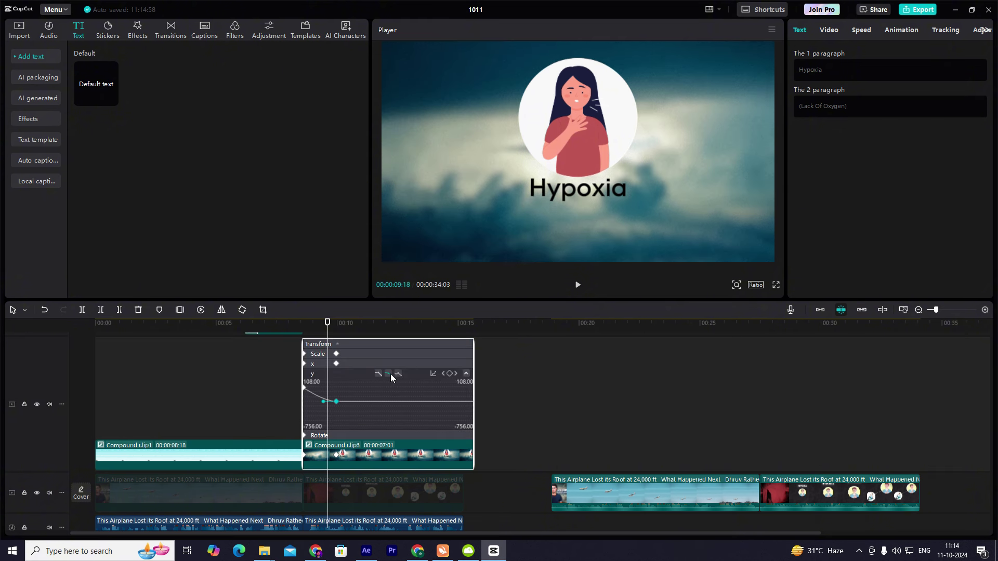
key(alt+k)
Play back the eased zoom of the storm scene through the appearance of the subtitle
drag(327, 406, 303, 406)
key(space)
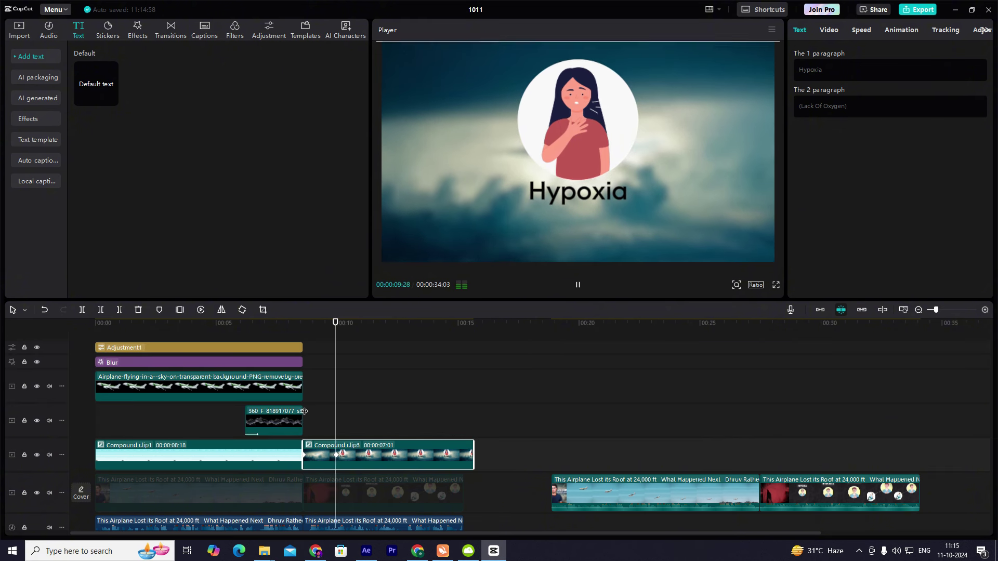
click(340, 376)
drag(340, 375, 333, 398)
key(space)
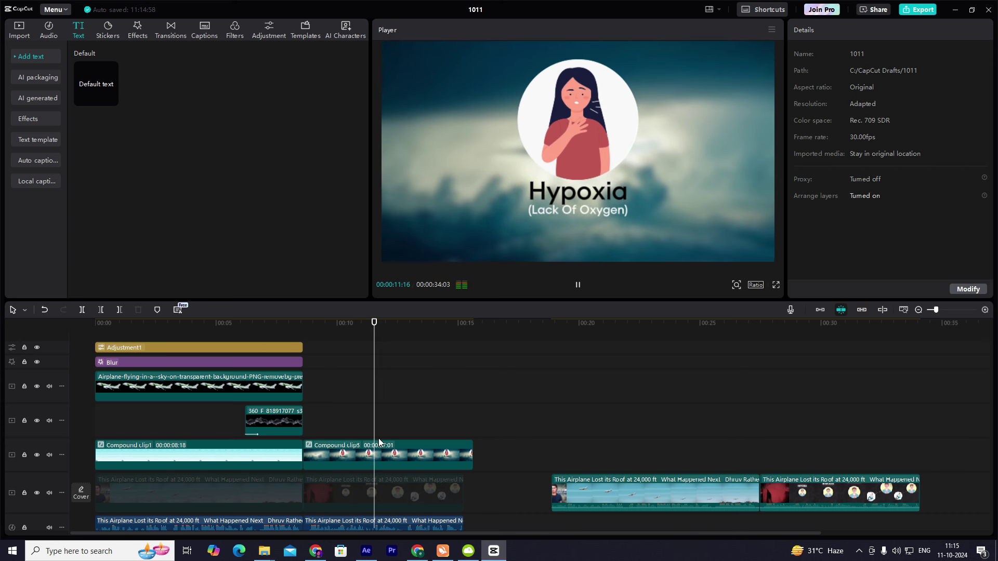
Keyframe the storm compound clip at 00:00:14:05 to zoom out, centred and just filling the frame, and play back the move
click(449, 443)
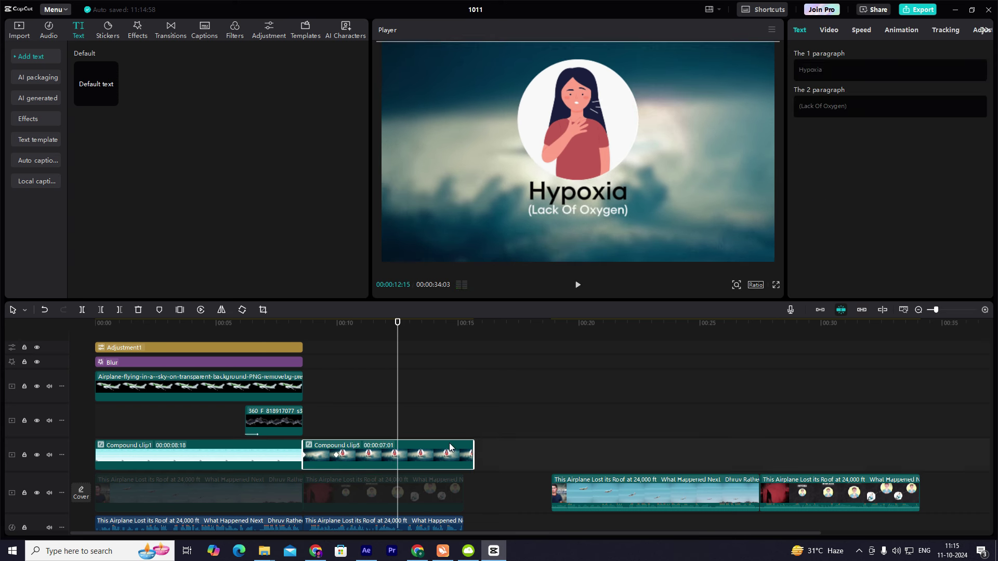
click(827, 33)
key(space)
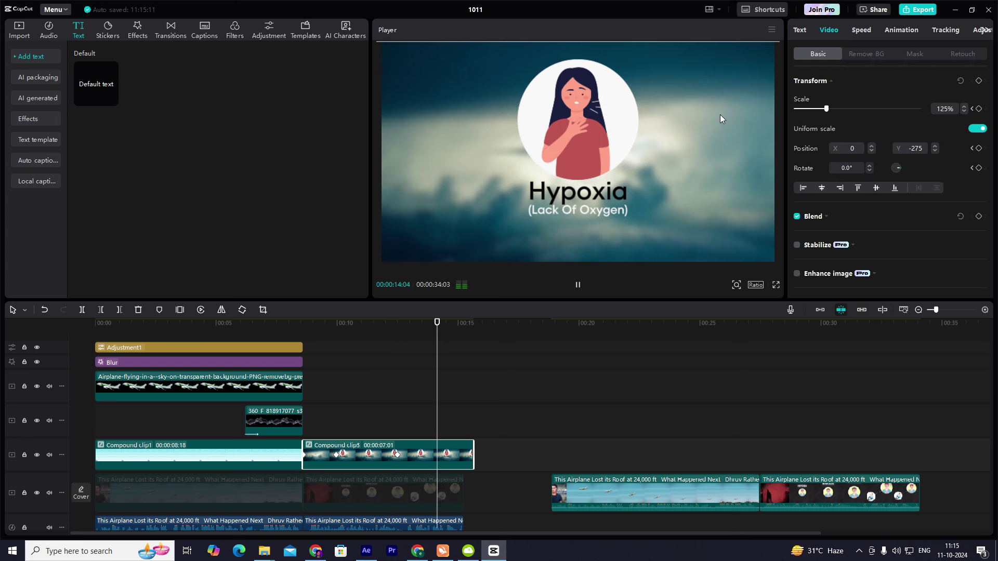
key(space)
drag(827, 108, 814, 108)
drag(679, 181, 679, 164)
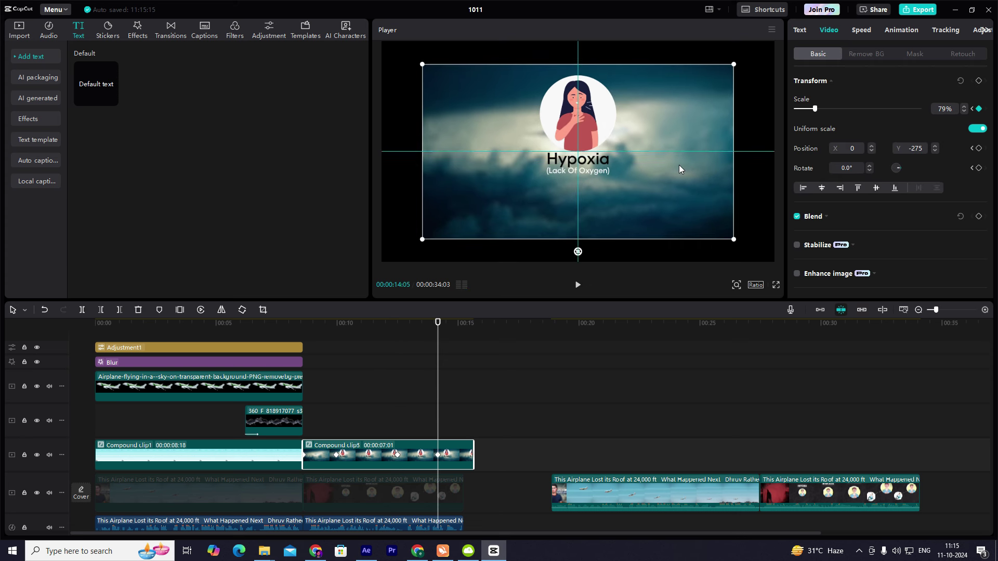
drag(738, 240, 775, 262)
drag(437, 377, 394, 398)
key(space)
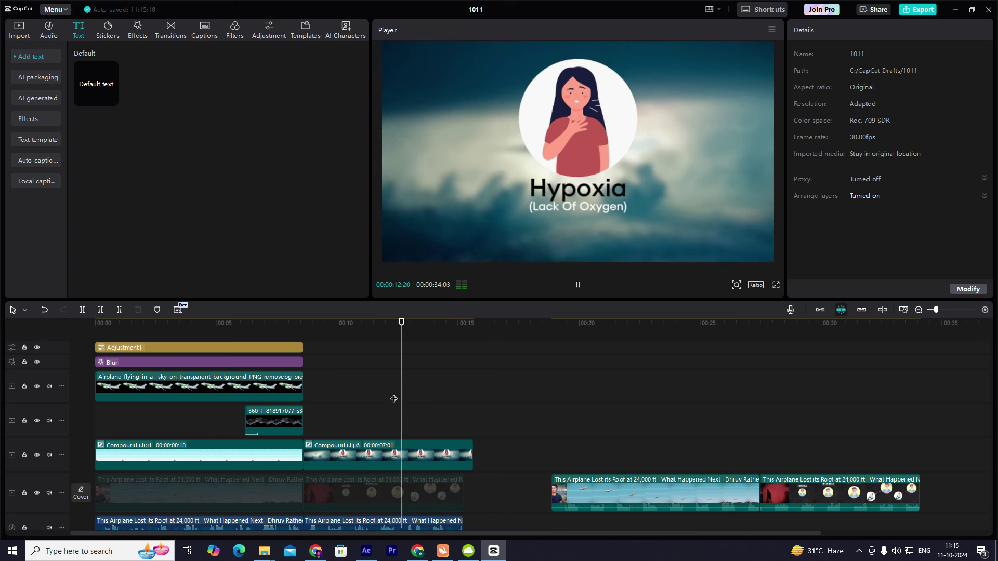
key(space)
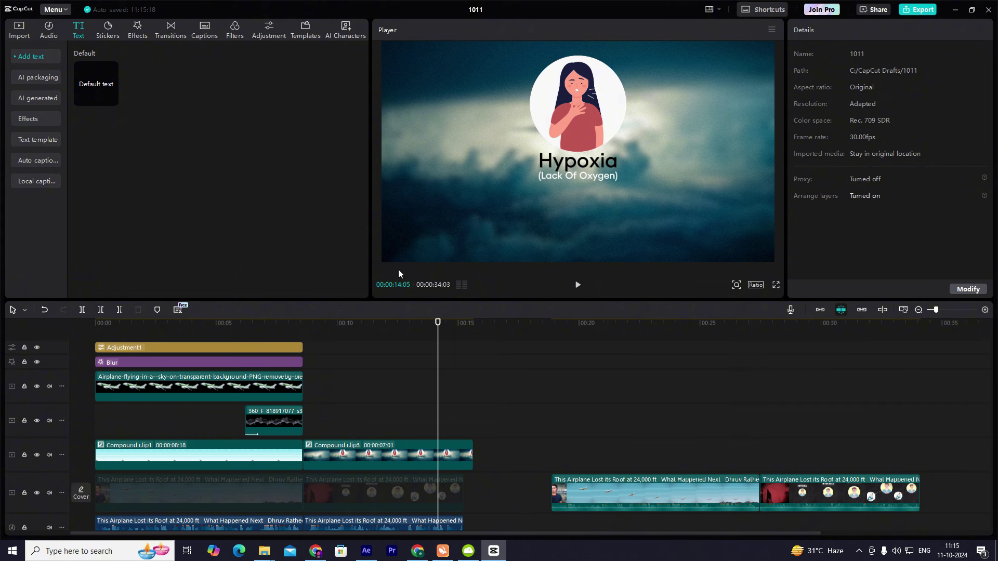
Place the dizzy woman image above the storm clip, scaled to about 58% left of the title, and trim it to the compound clip's end
click(19, 28)
drag(128, 191, 419, 432)
drag(626, 196, 540, 209)
scroll(533, 192, down, 5)
drag(520, 162, 485, 192)
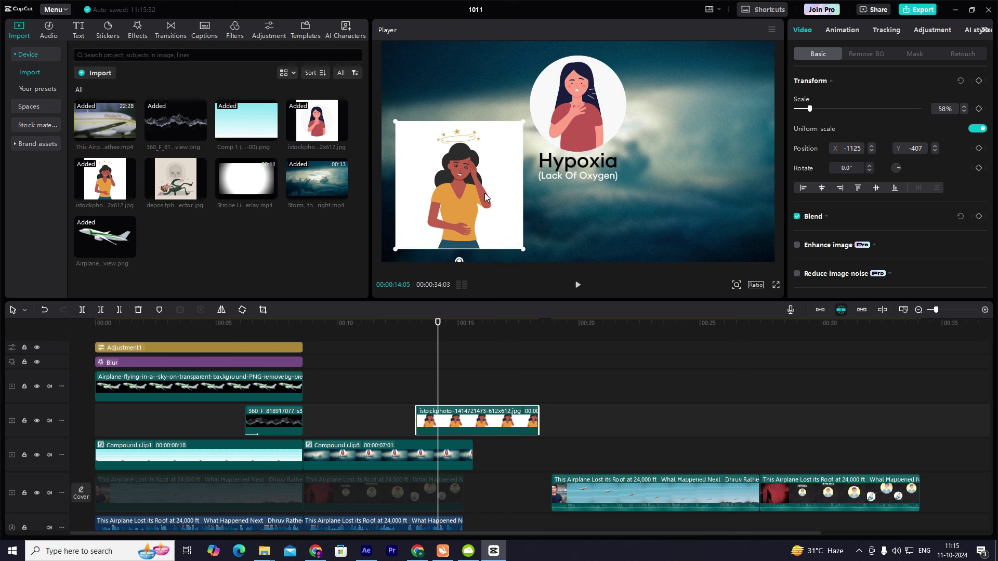
click(586, 210)
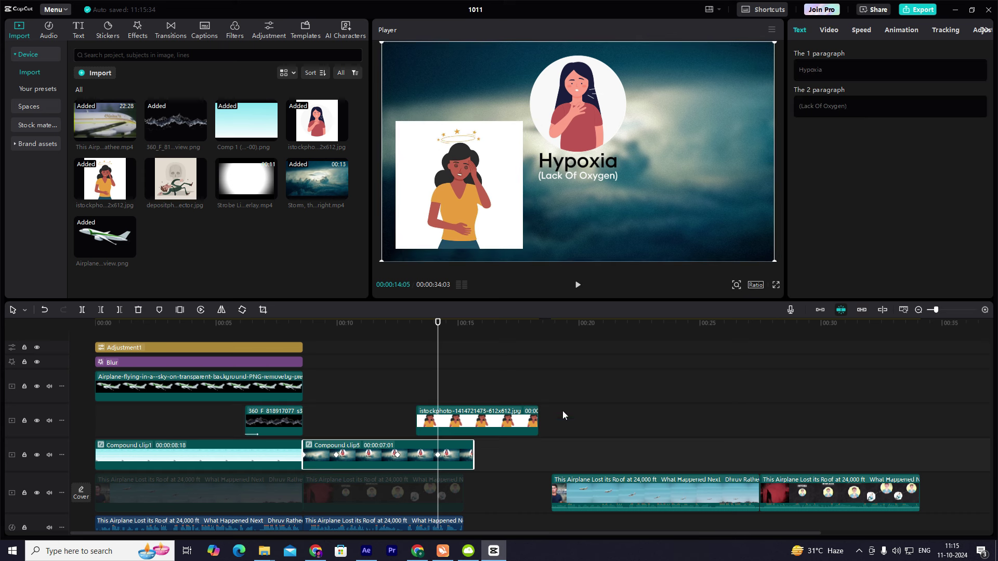
drag(538, 415, 473, 422)
Apply a Fade In animation lasting 0.8 s to the dizzy woman image and play back its appearance
click(400, 390)
key(space)
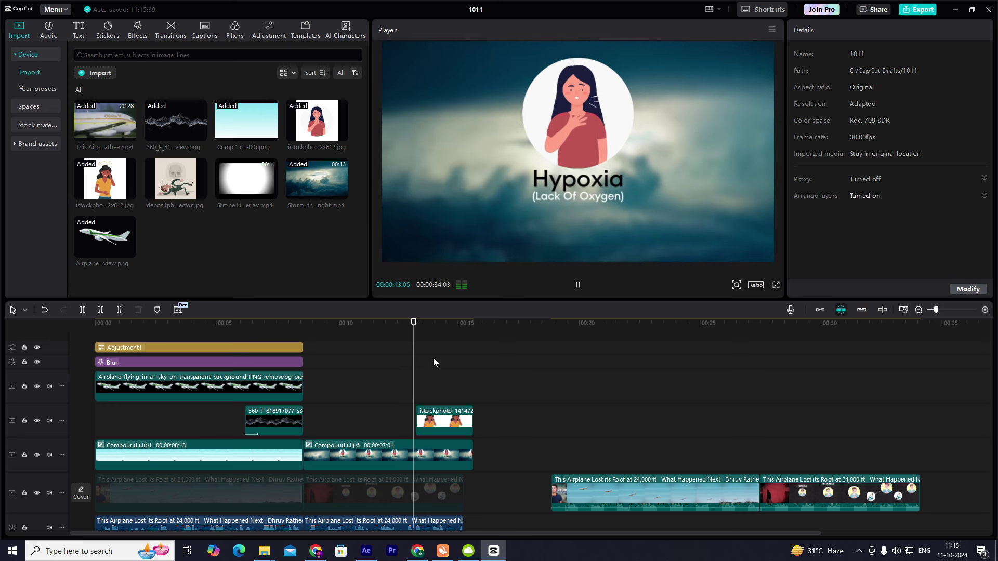
click(451, 422)
click(842, 30)
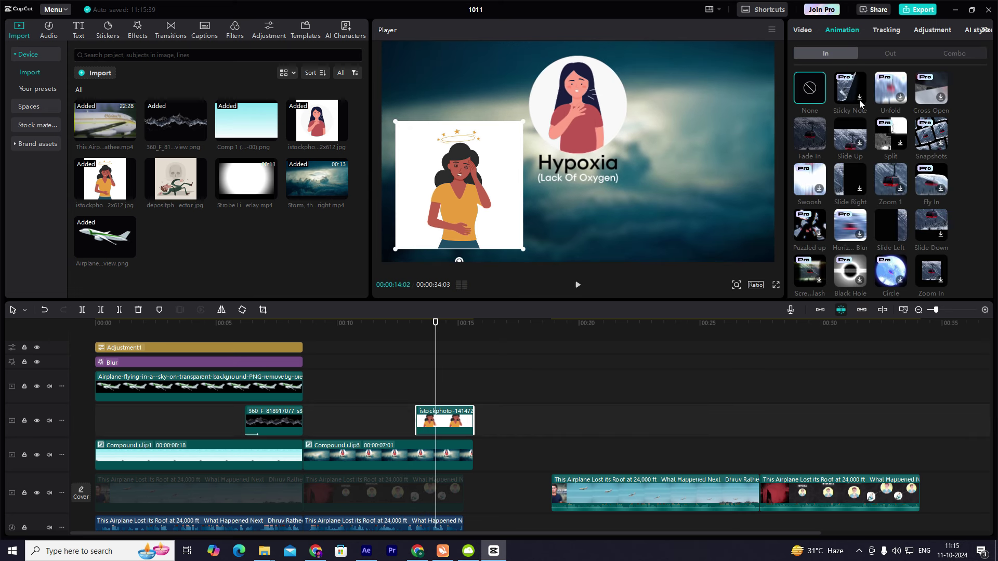
click(809, 140)
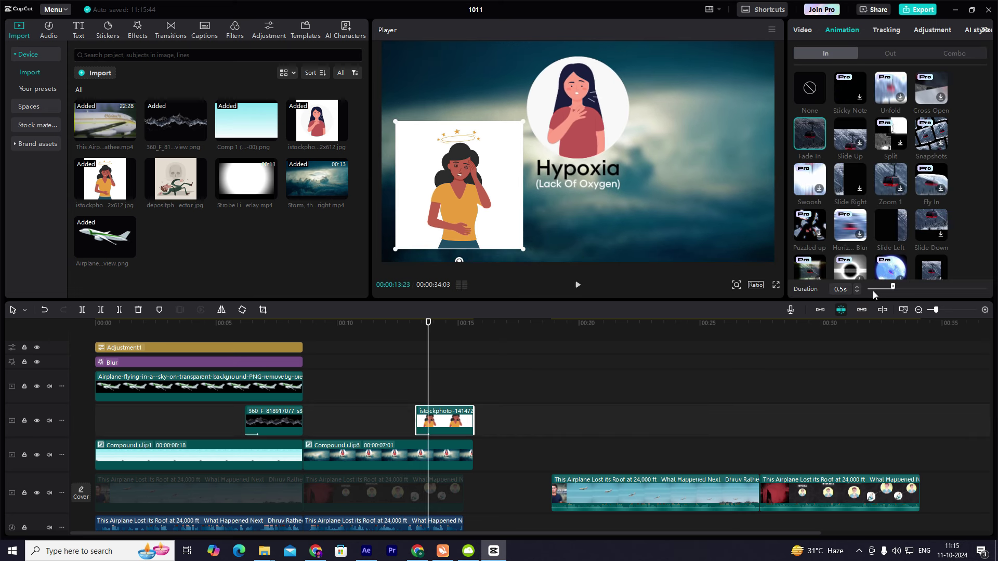
drag(892, 286, 908, 286)
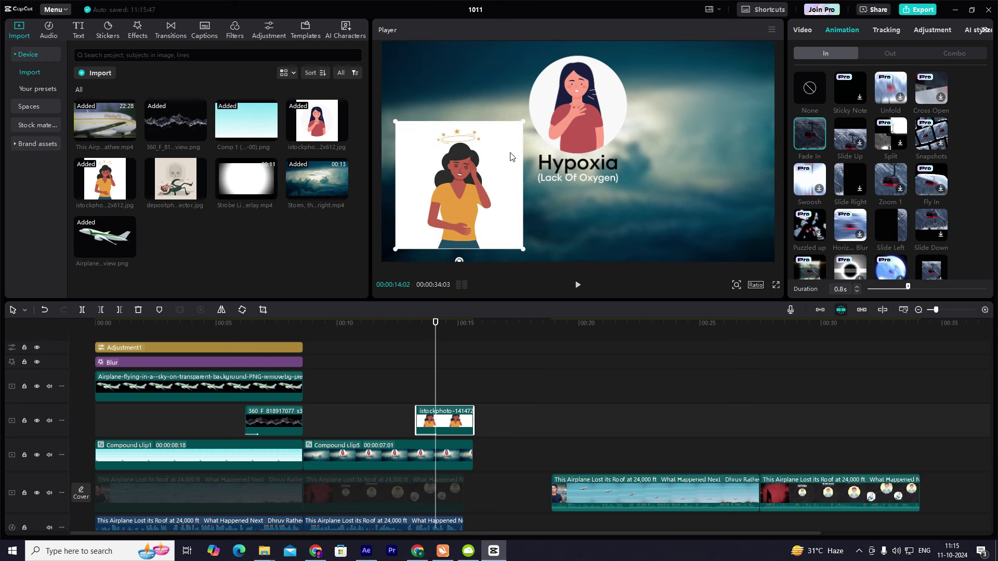
click(415, 377)
key(space)
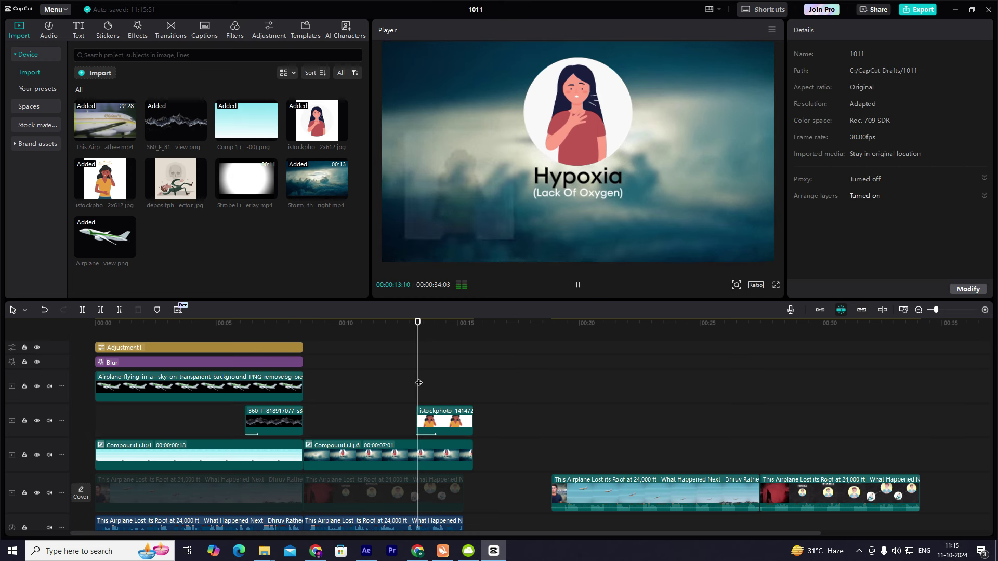
drag(464, 377, 406, 378)
key(space)
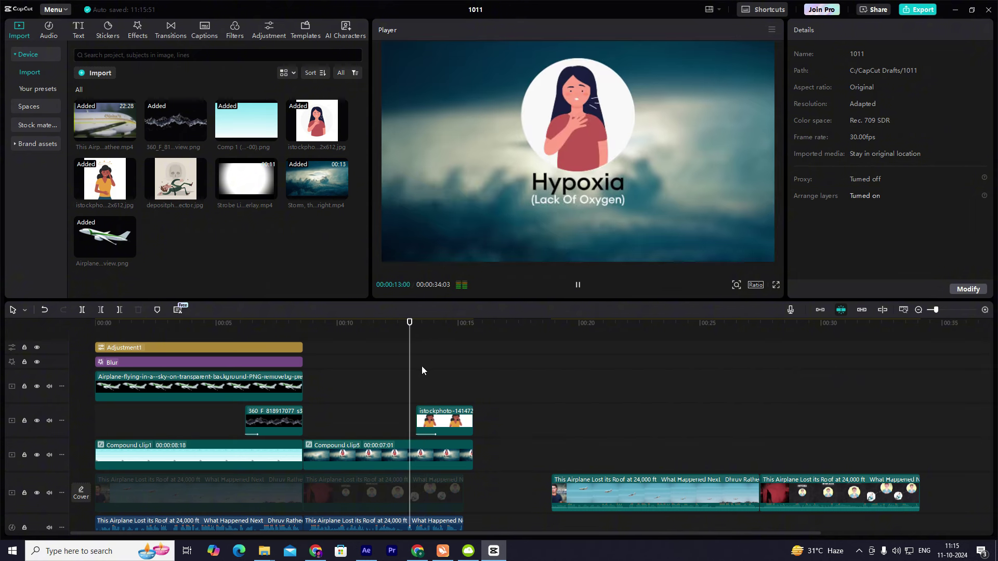
Add the collapsed man with skull image at 00:00:14:08, ending with the compound clip, and shrink it to the right of the title
drag(175, 179, 441, 384)
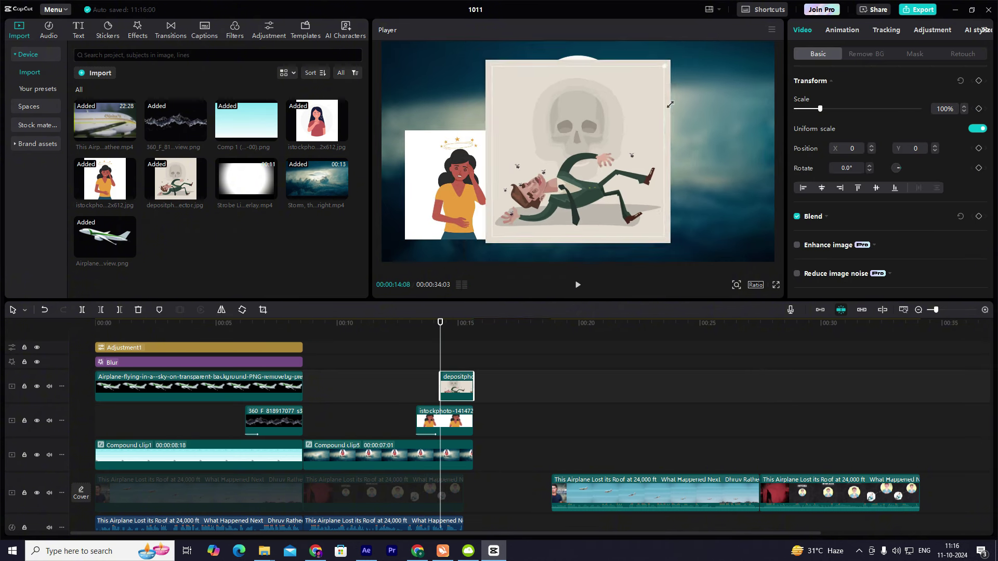
drag(670, 104, 720, 164)
click(714, 98)
click(722, 166)
click(612, 226)
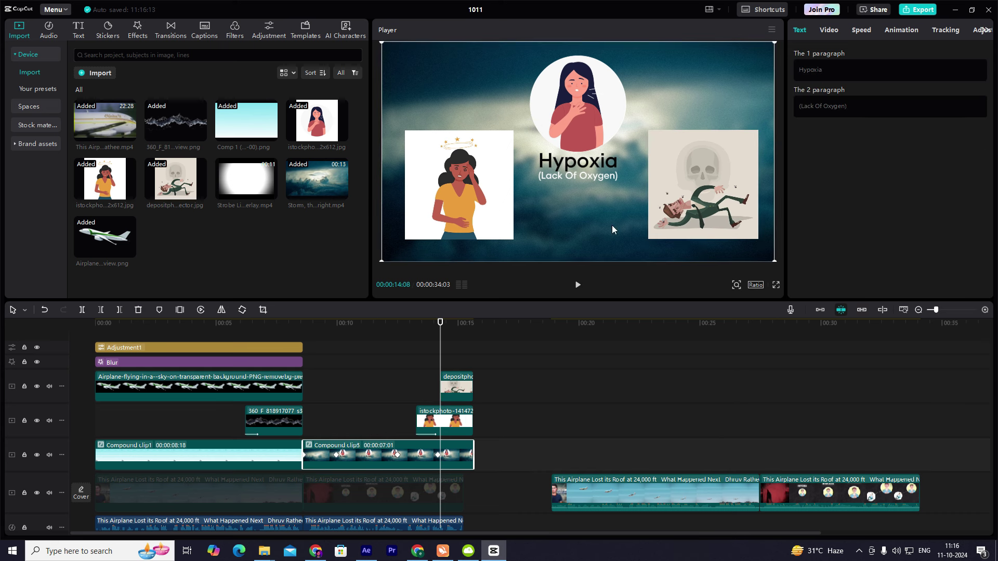
Apply a Fade In animation to the collapsed man image
click(457, 387)
click(841, 30)
click(810, 134)
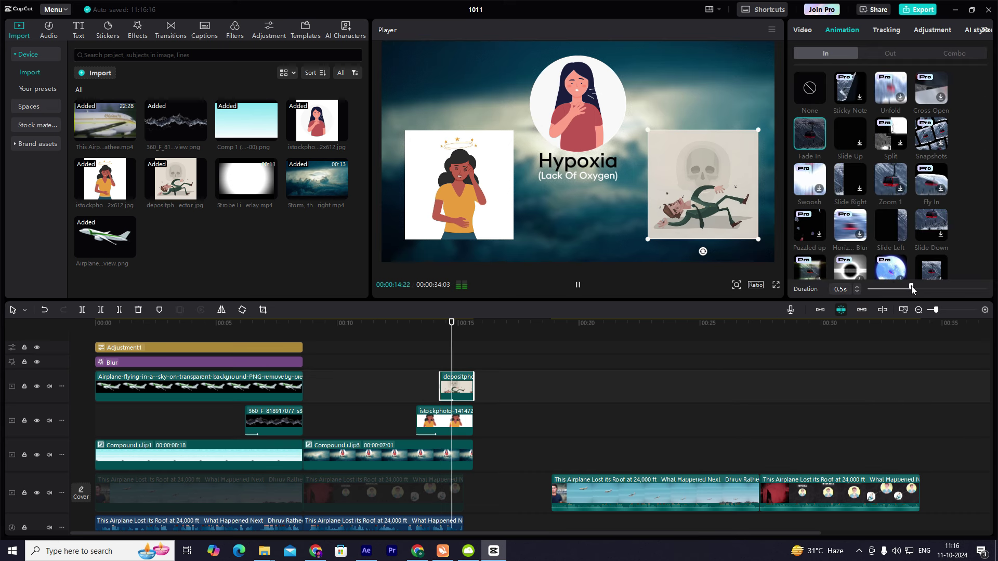